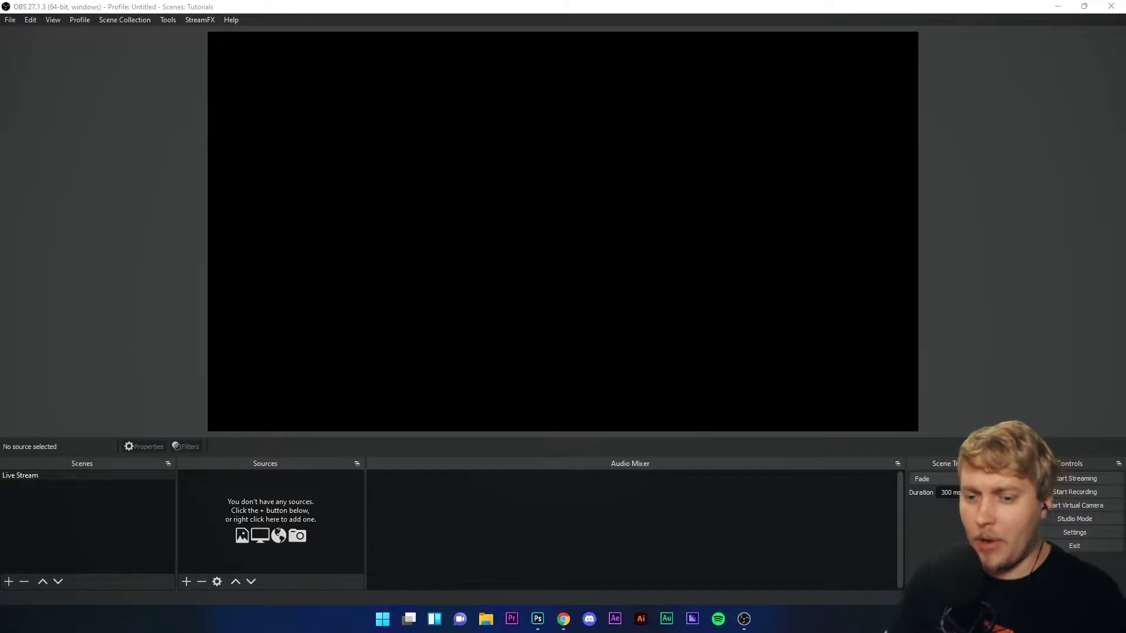
# Add an Image source loading Stream-Overlay-PNG-Free-Download[1].png from Downloads > Overlays
pyautogui.click(188, 581)
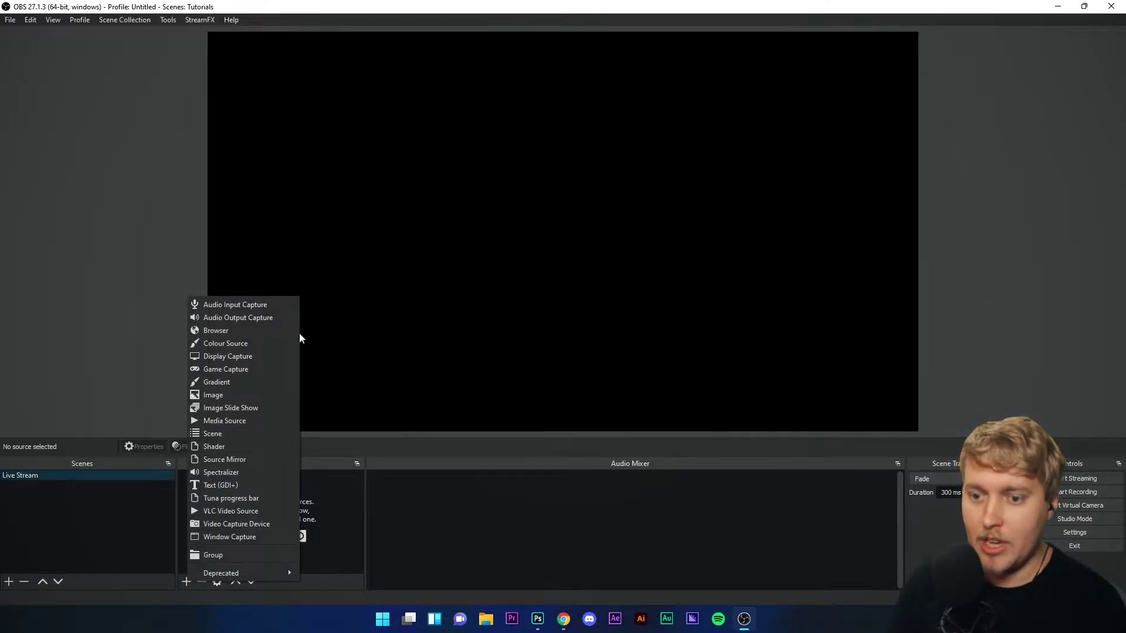
pyautogui.click(228, 394)
pyautogui.click(588, 384)
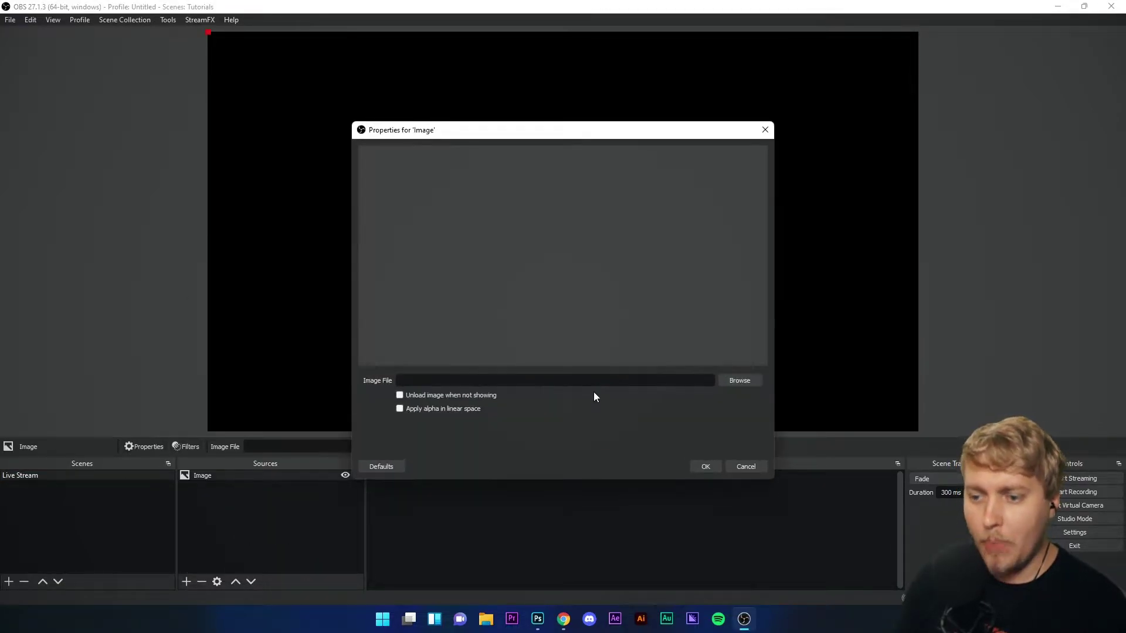
pyautogui.click(735, 380)
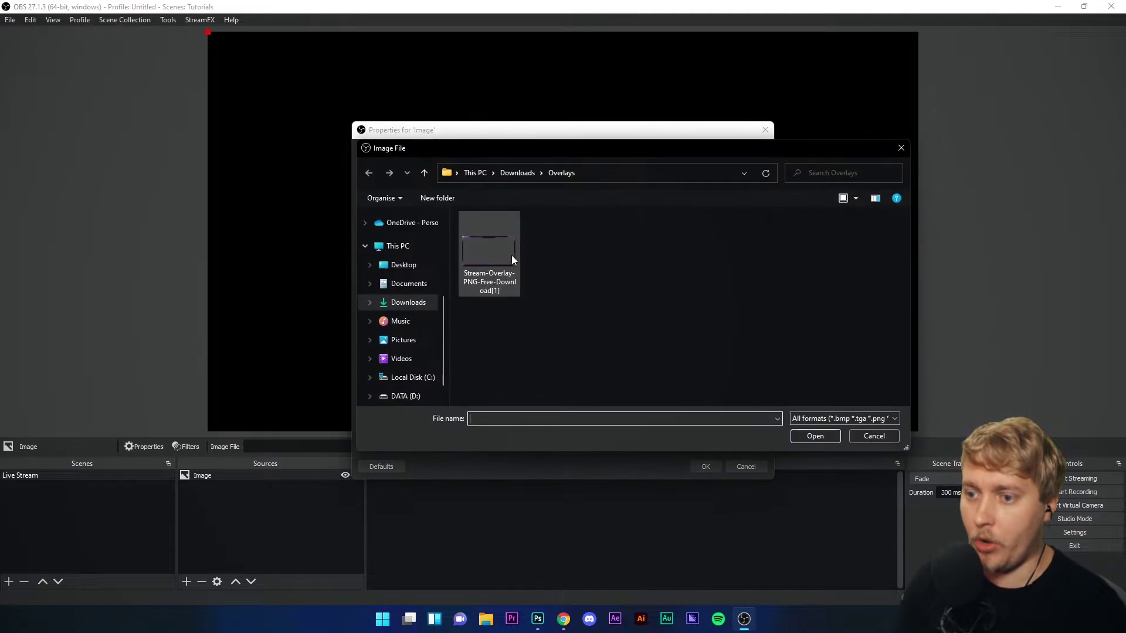
pyautogui.click(489, 252)
pyautogui.click(815, 436)
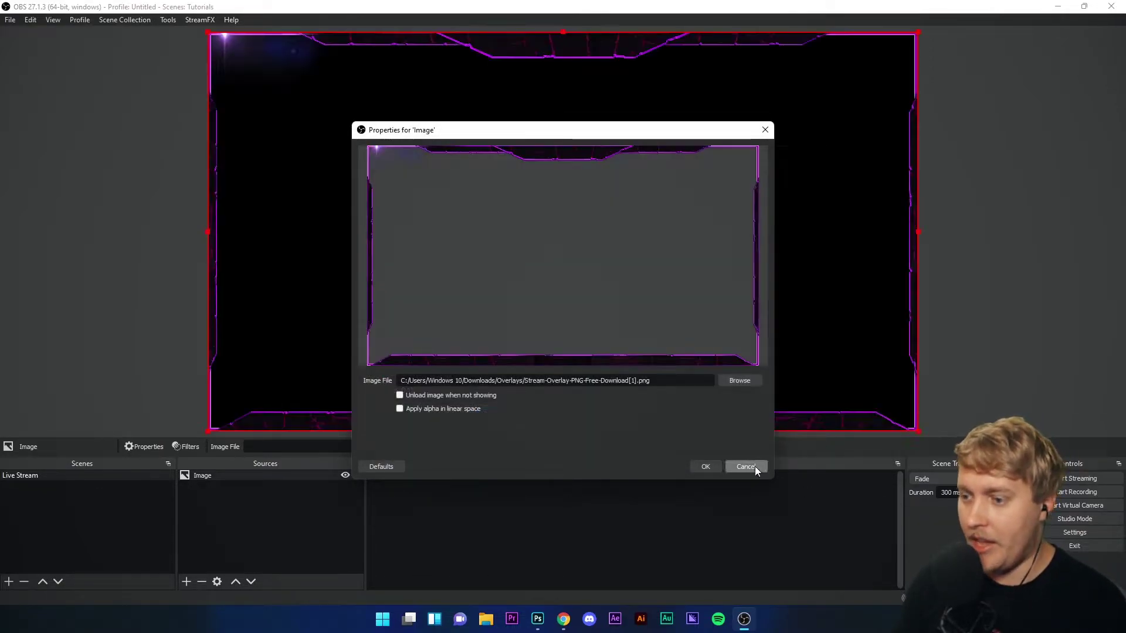
pyautogui.click(707, 467)
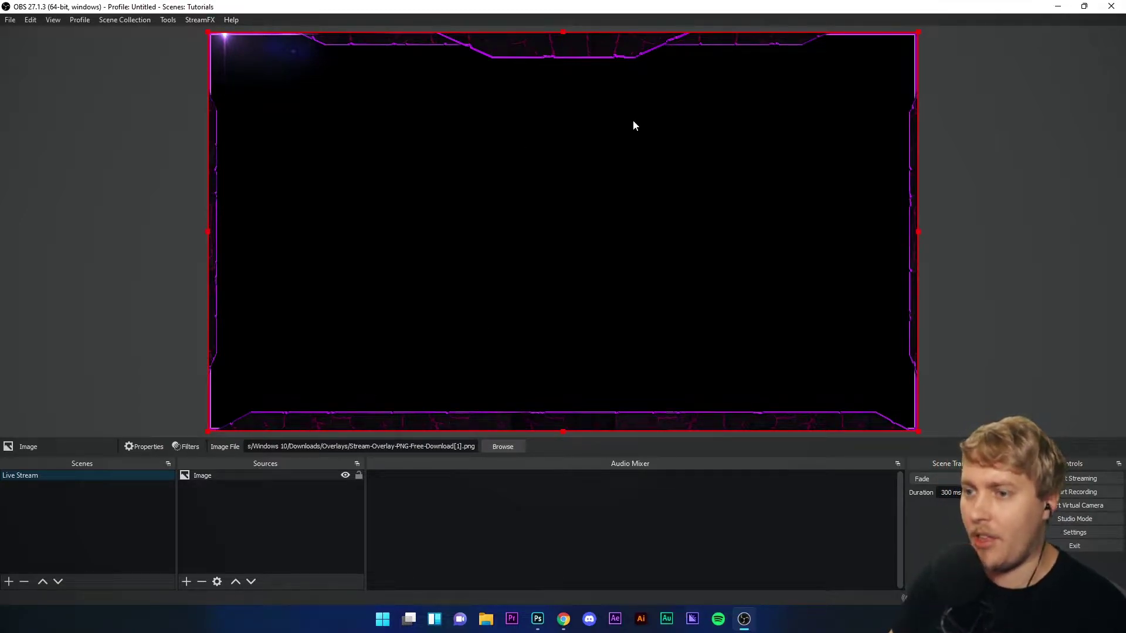
# Add a Media Source playing the webcame_frame.webm file
pyautogui.click(186, 582)
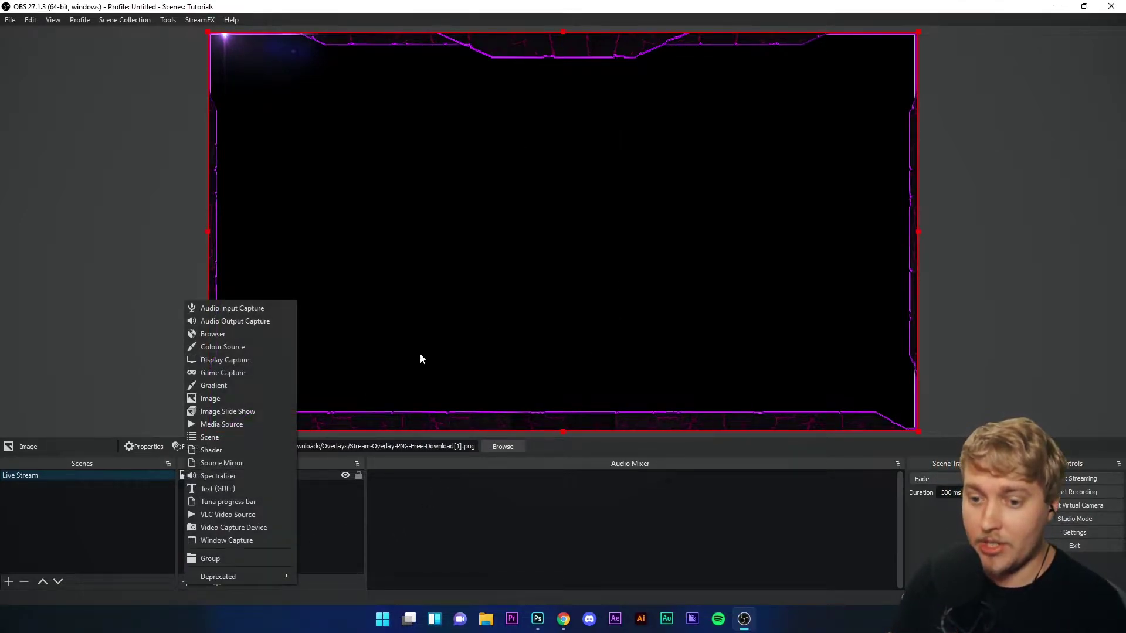
pyautogui.click(229, 424)
pyautogui.click(596, 385)
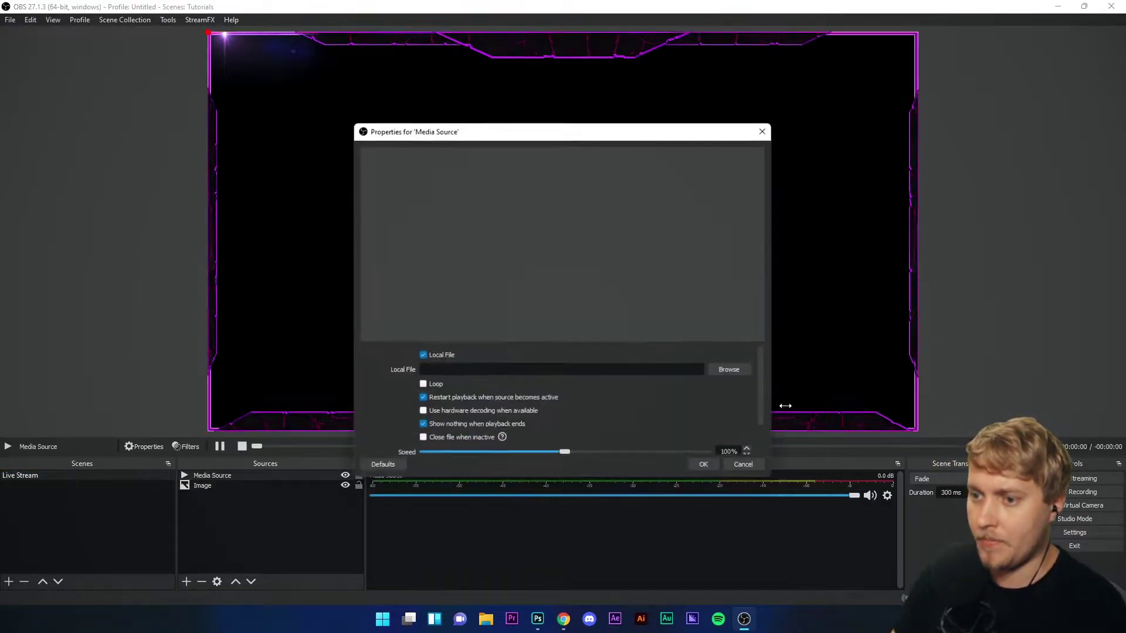
pyautogui.click(730, 370)
pyautogui.doubleClick(501, 259)
pyautogui.click(704, 468)
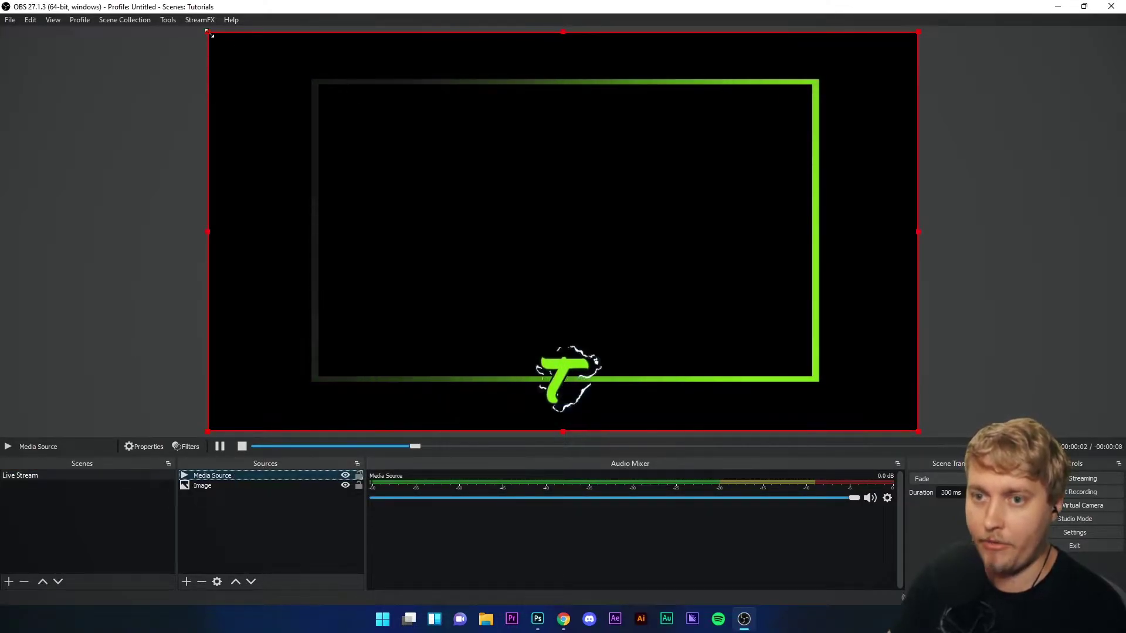
# Shrink the green webcam frame and move it to the upper centre of the canvas
pyautogui.moveTo(208, 32); pyautogui.dragTo(610, 267)
pyautogui.moveTo(766, 339); pyautogui.dragTo(528, 232)
pyautogui.click(1077, 267)
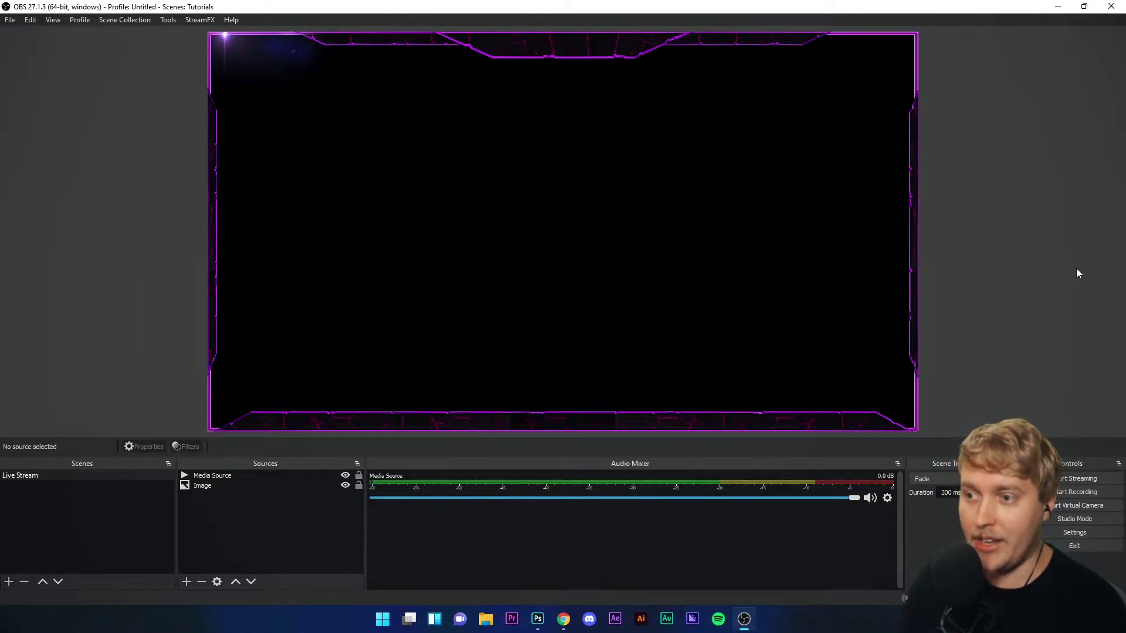
pyautogui.click(212, 476)
pyautogui.doubleClick(212, 475)
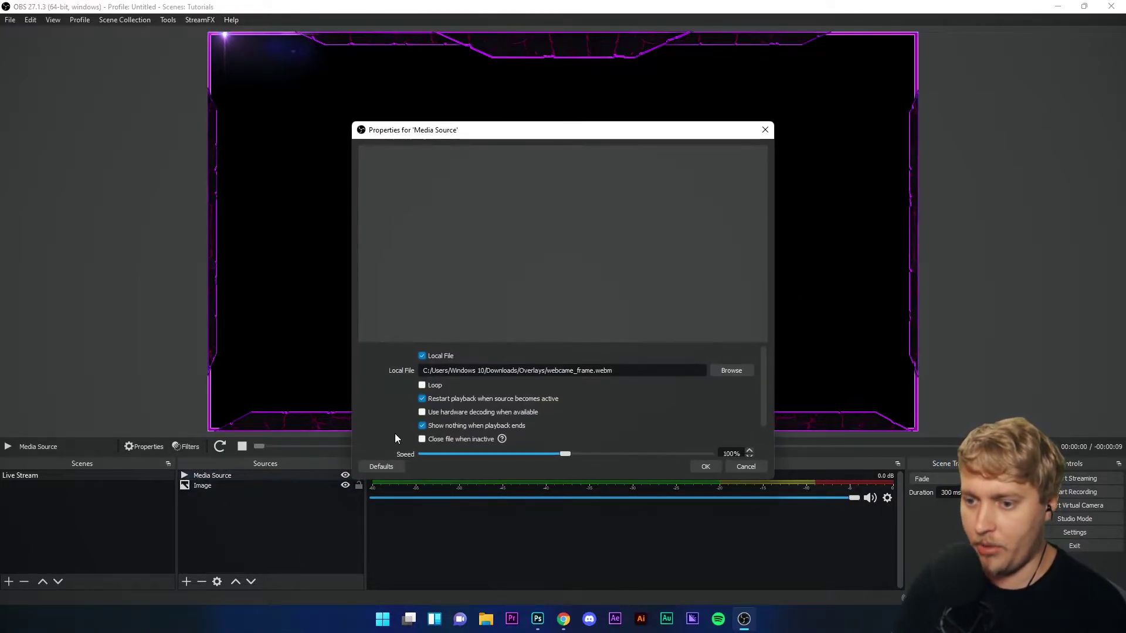
pyautogui.click(692, 466)
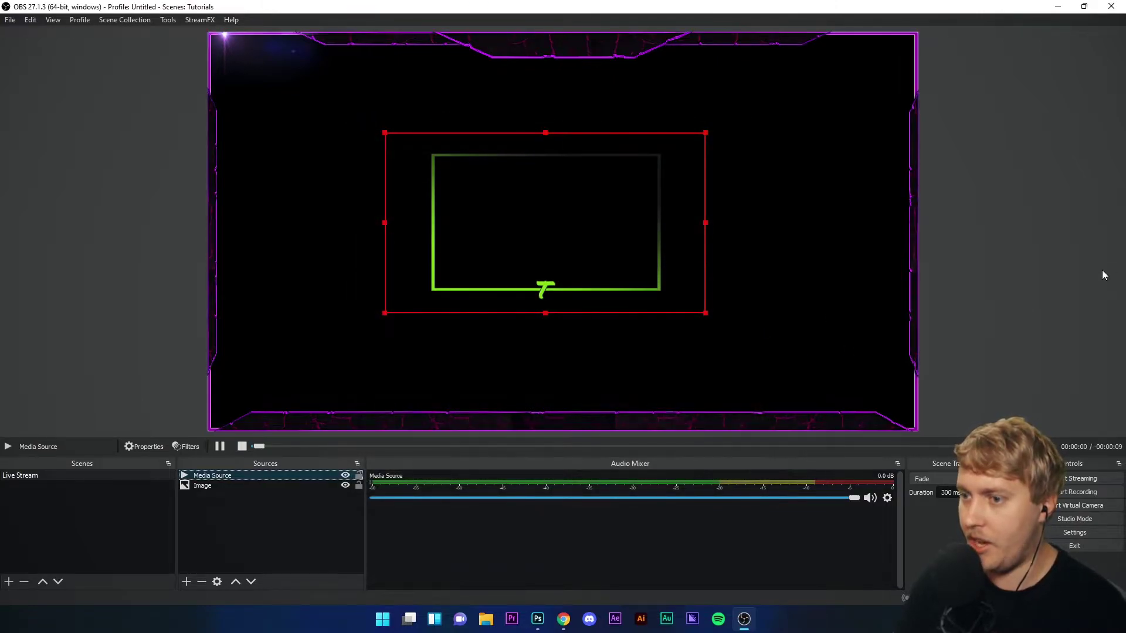
pyautogui.click(1082, 296)
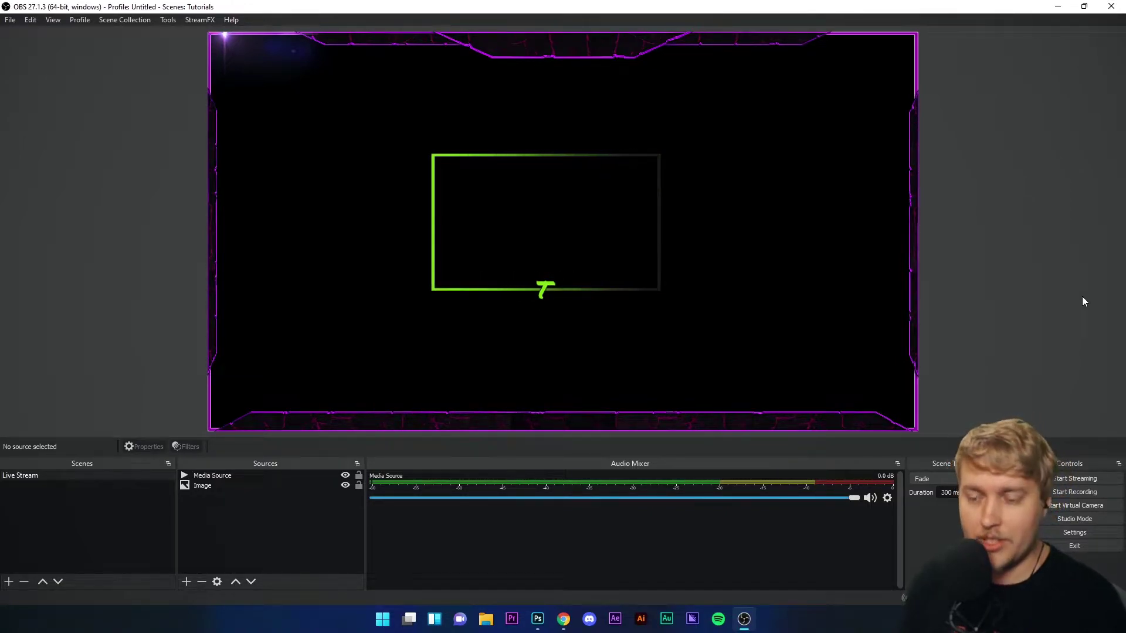
pyautogui.click(638, 179)
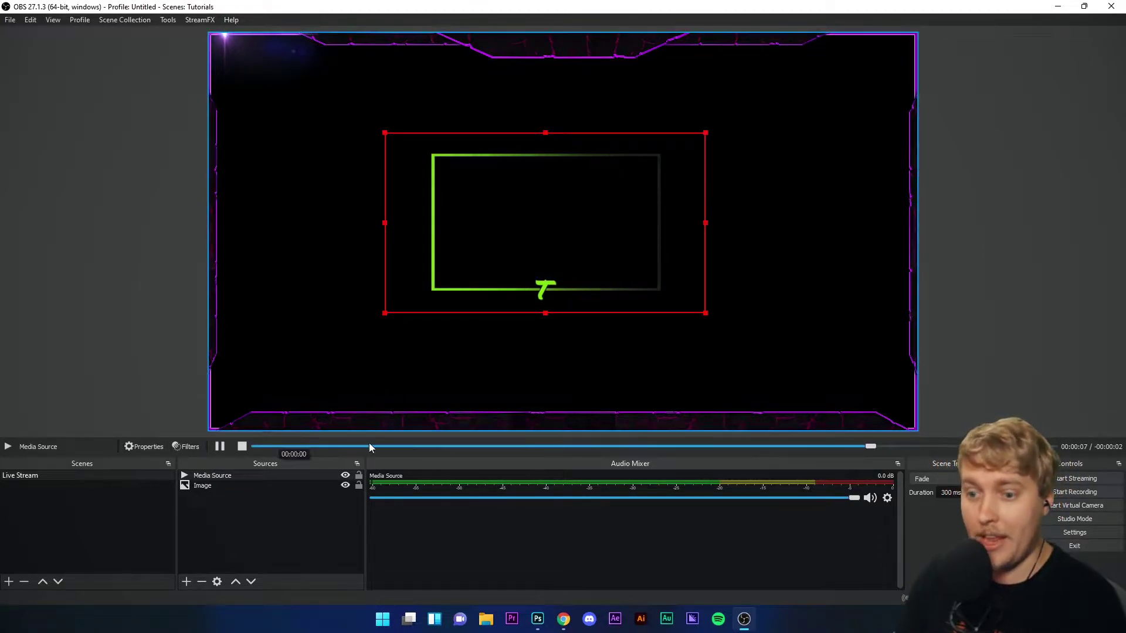
# Delete the Media Source and the Image overlay sources, confirming each removal
pyautogui.press('Delete')
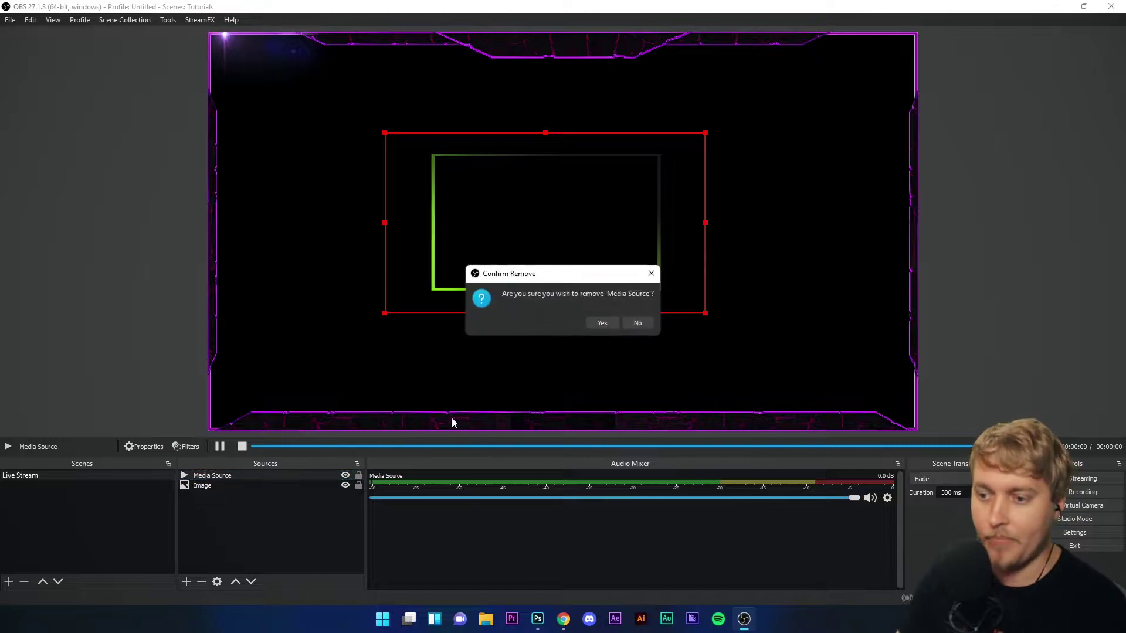
pyautogui.click(598, 323)
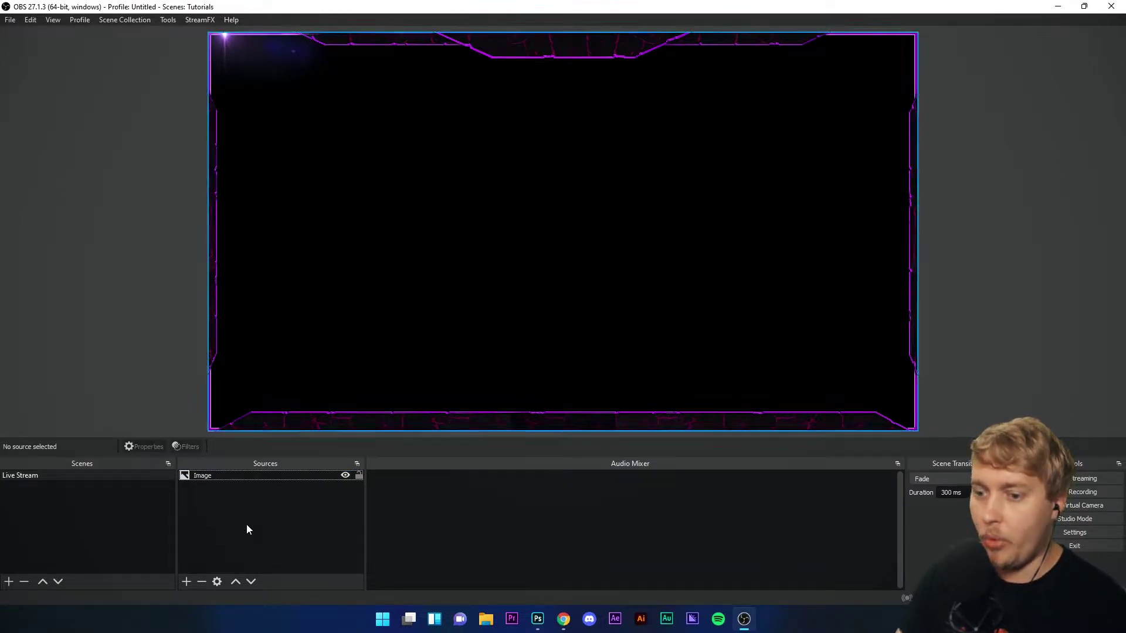
pyautogui.click(202, 477)
pyautogui.press('Delete')
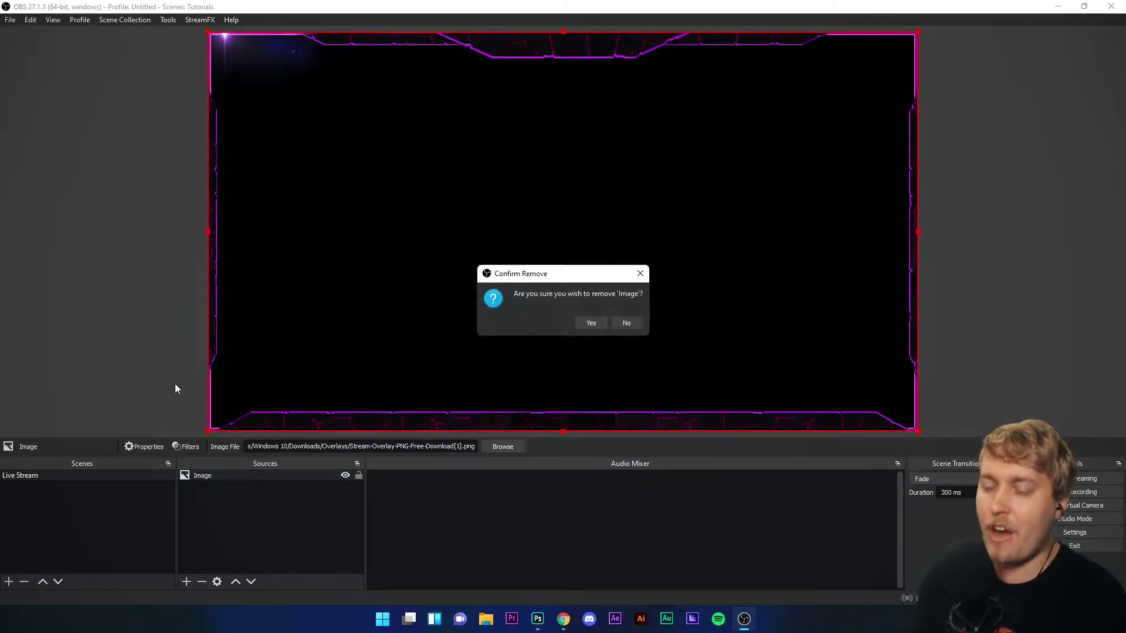
pyautogui.click(590, 324)
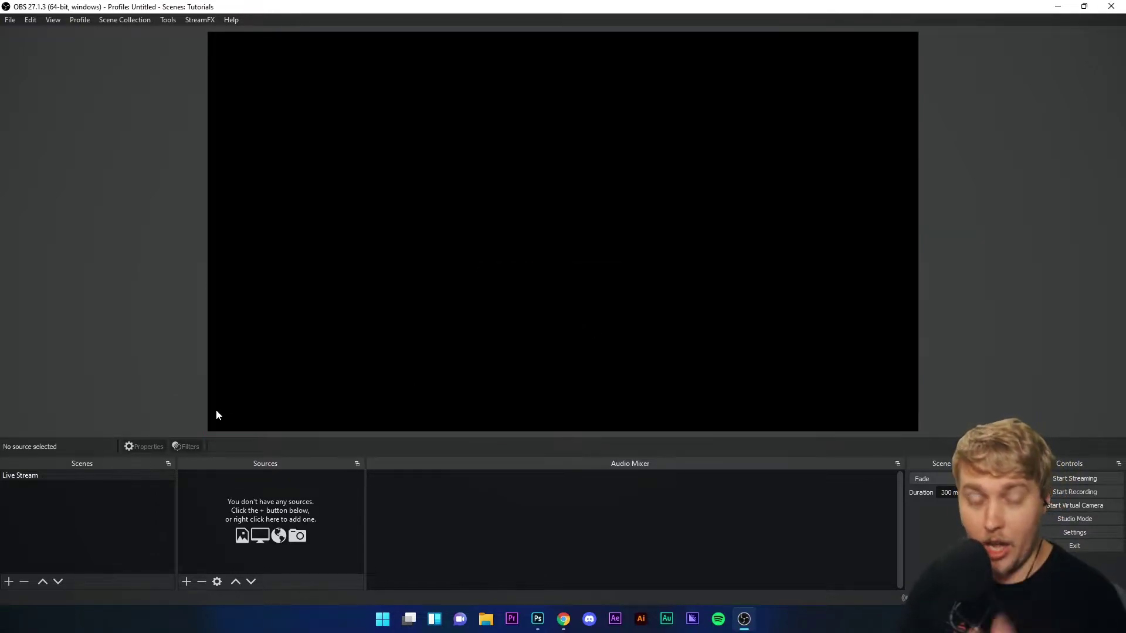
# Add a Window Capture of [mspaint.exe]: Untitled - Paint using the Windows 10 (1903 and up) method
pyautogui.click(186, 583)
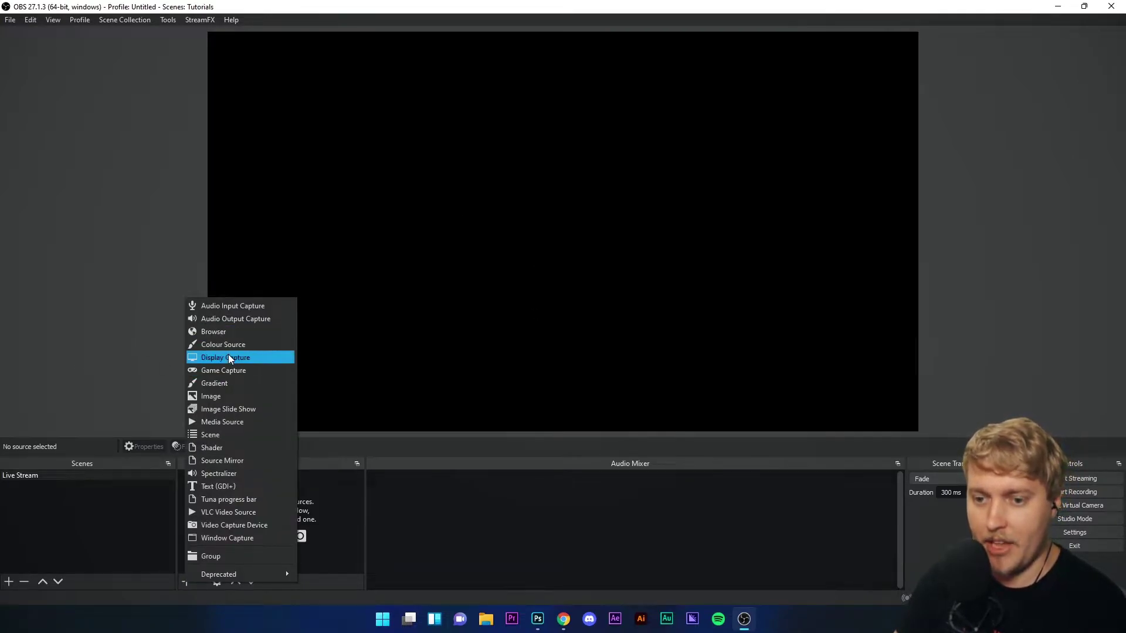
pyautogui.click(224, 537)
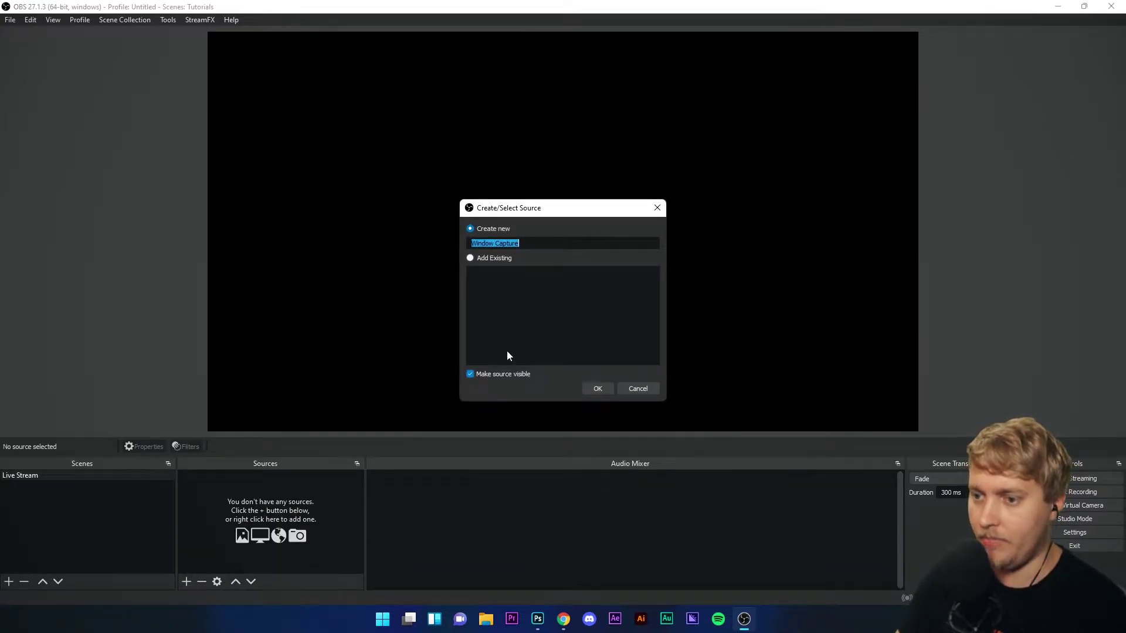
pyautogui.click(593, 389)
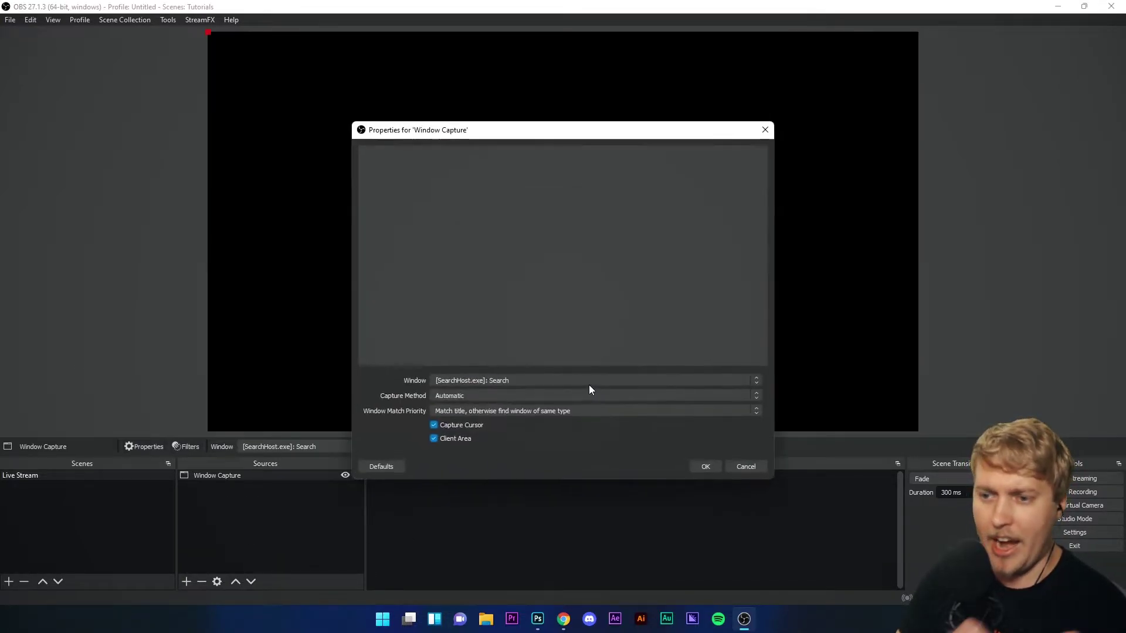
pyautogui.click(503, 382)
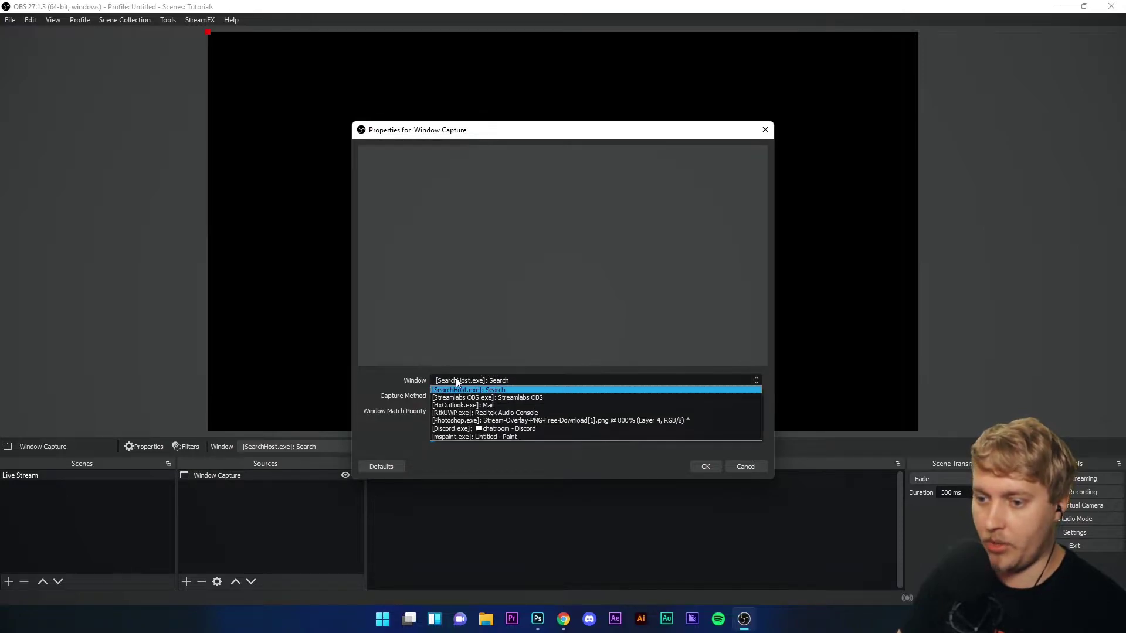
pyautogui.click(504, 438)
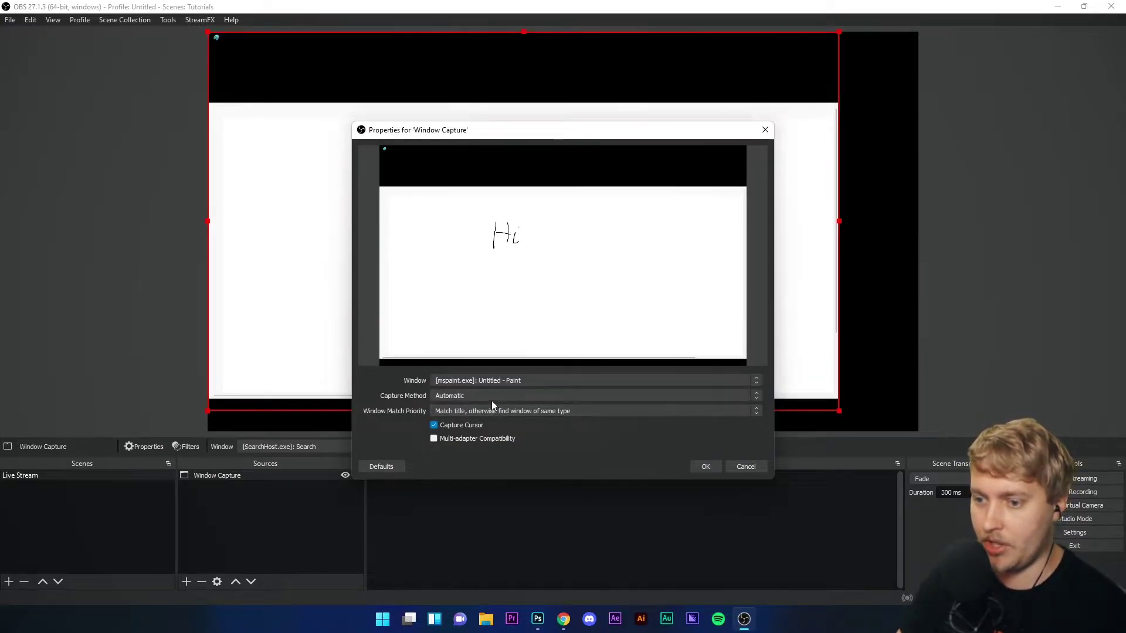
pyautogui.click(452, 396)
pyautogui.click(487, 420)
pyautogui.click(705, 467)
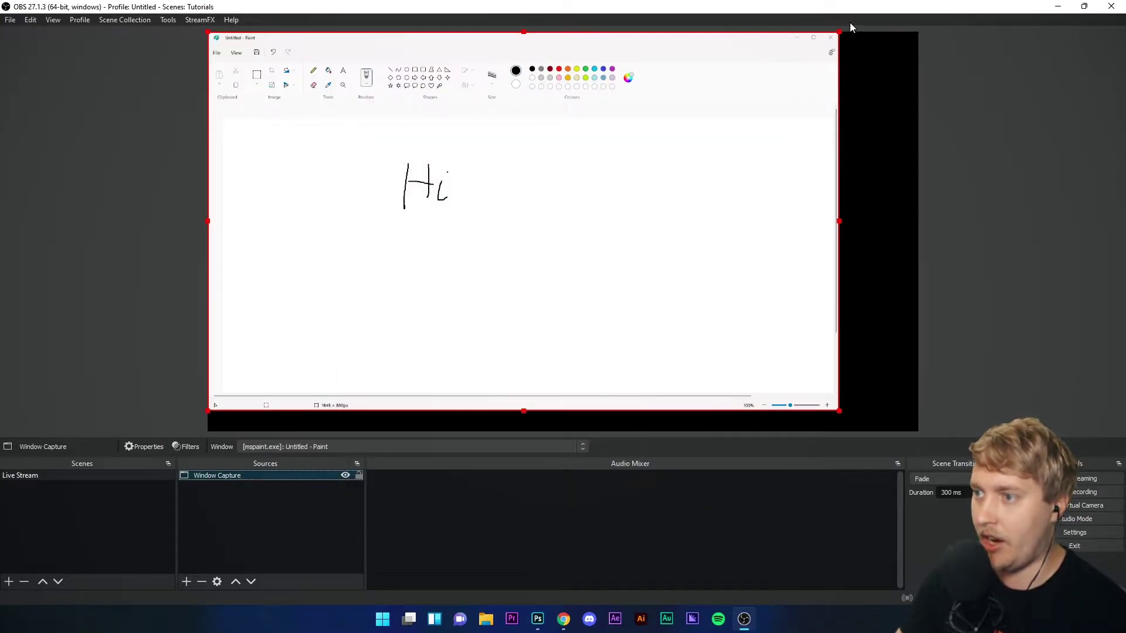
# Shrink the Paint capture and position it in the upper left of the canvas
pyautogui.moveTo(839, 33); pyautogui.dragTo(590, 178)
pyautogui.moveTo(444, 276)
pyautogui.mouseDown()
pyautogui.moveTo(528, 176)
pyautogui.moveTo(462, 183)
pyautogui.moveTo(463, 144)
pyautogui.mouseUp()
pyautogui.moveTo(612, 277); pyautogui.dragTo(654, 304)
pyautogui.click(874, 365)
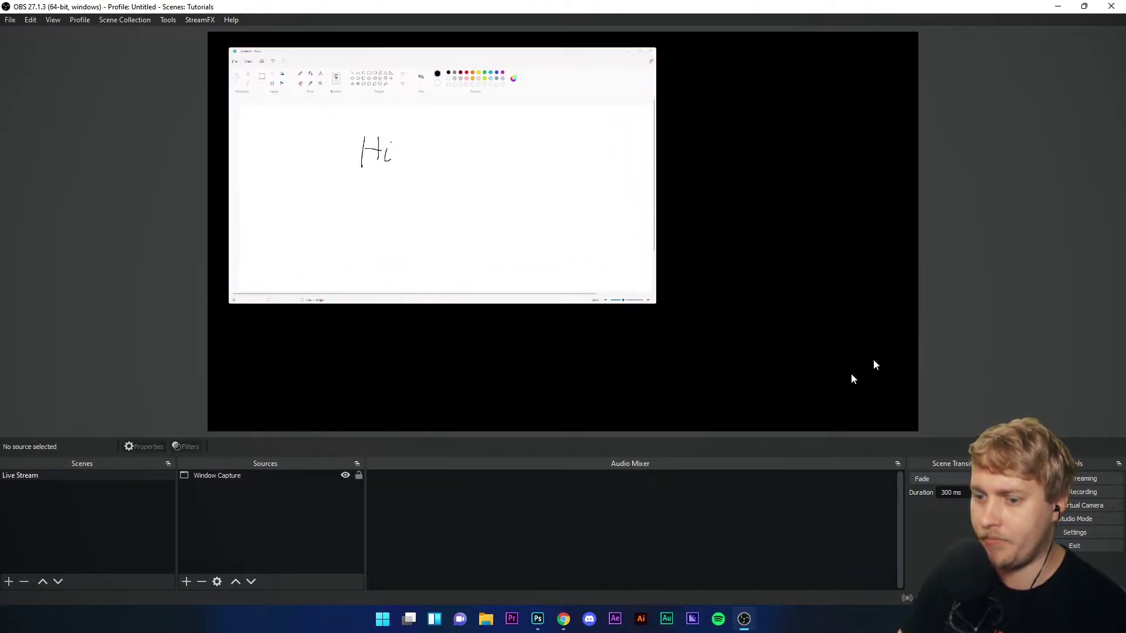
# Add a Video Capture Device source using the Logitech HD Webcam C270
pyautogui.click(186, 585)
pyautogui.click(212, 532)
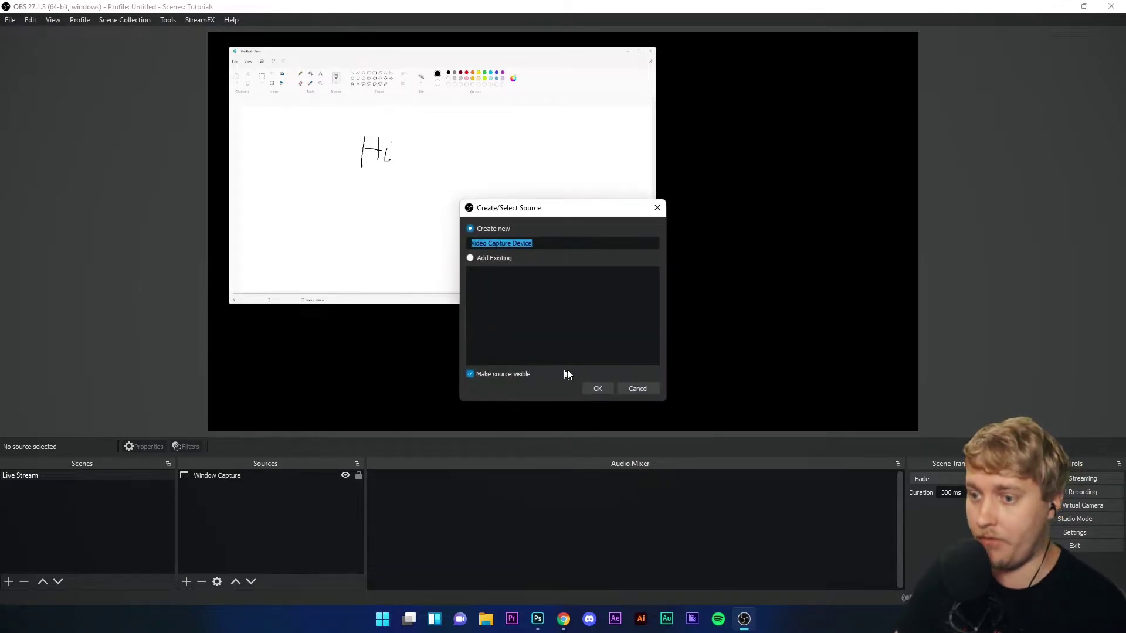
pyautogui.click(593, 390)
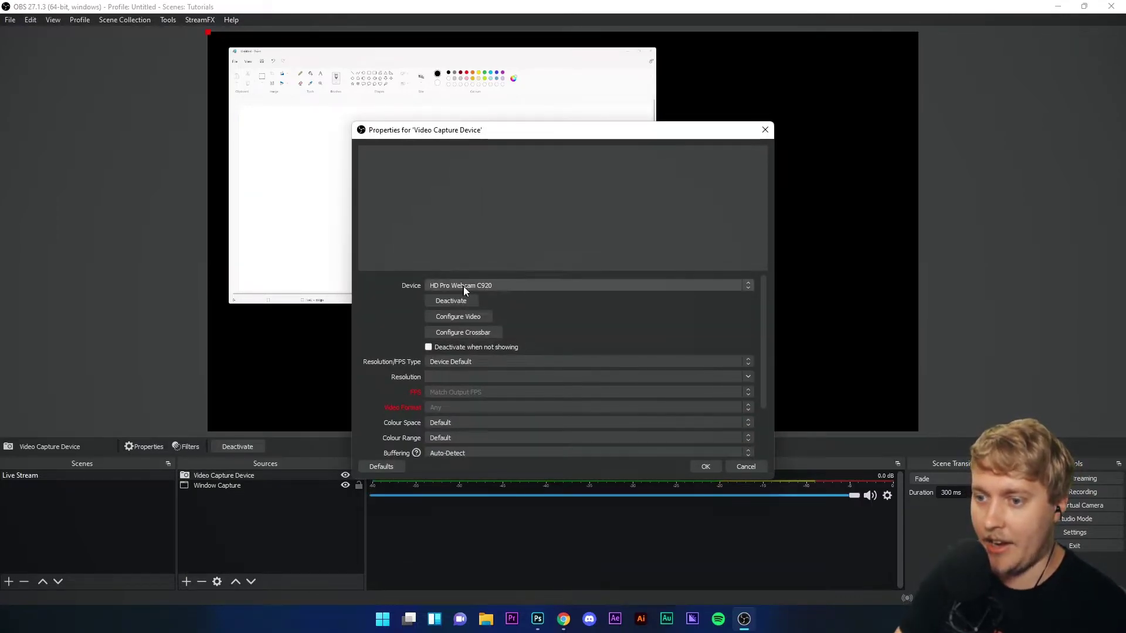
pyautogui.click(463, 285)
pyautogui.click(494, 318)
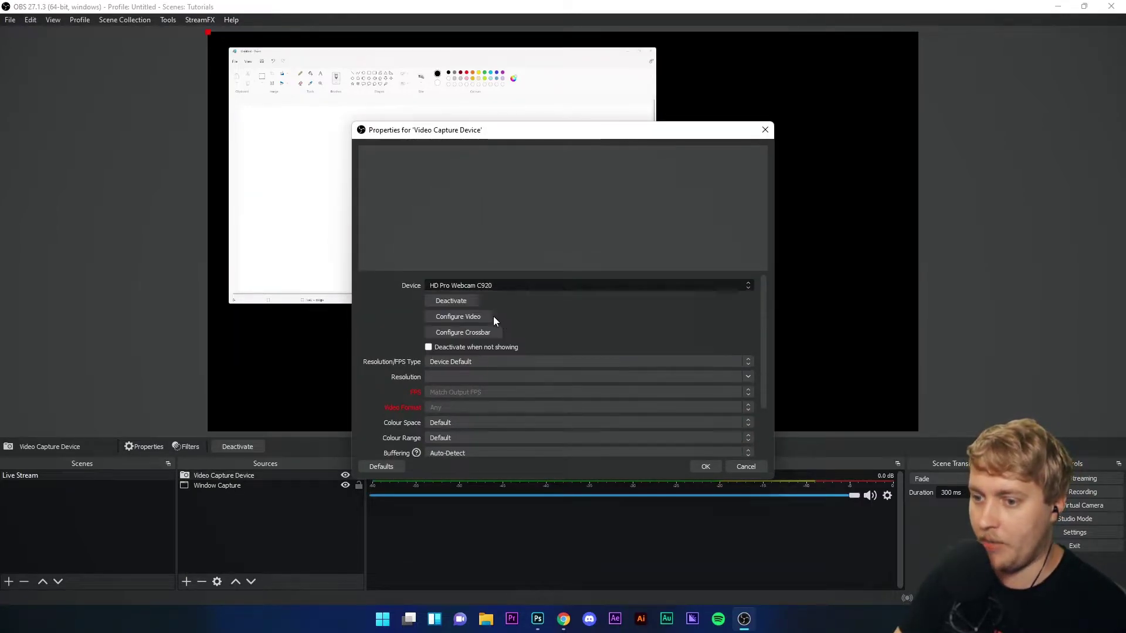
pyautogui.click(704, 468)
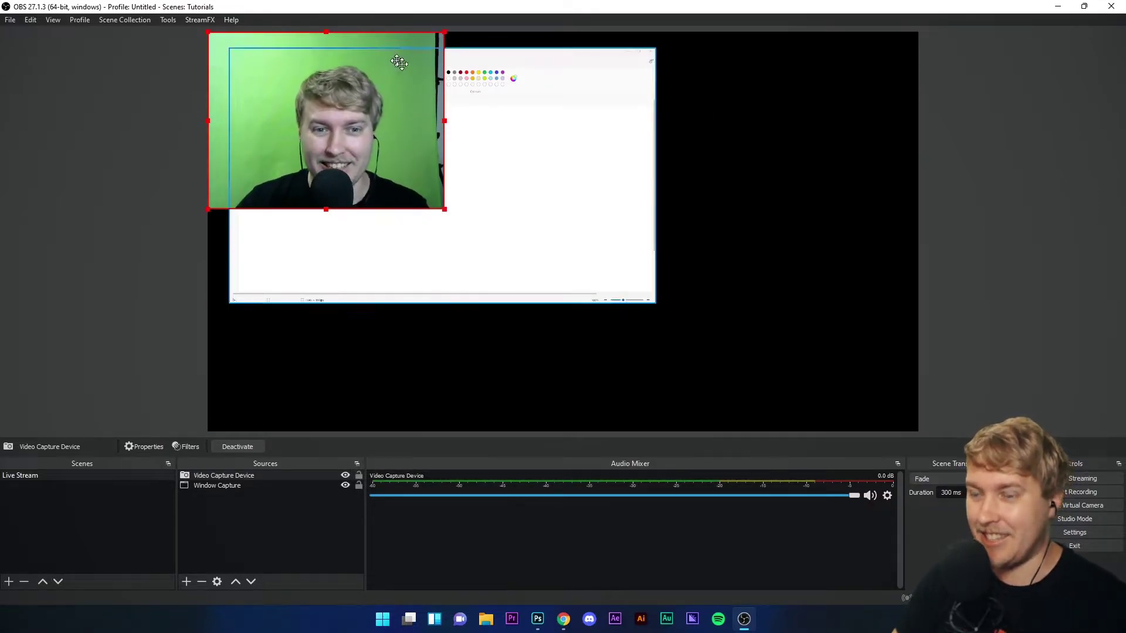
# Move the webcam feed to the right side, shrink it, and align it to the right edge
pyautogui.moveTo(417, 68)
pyautogui.mouseDown()
pyautogui.moveTo(833, 188)
pyautogui.moveTo(880, 112)
pyautogui.mouseUp()
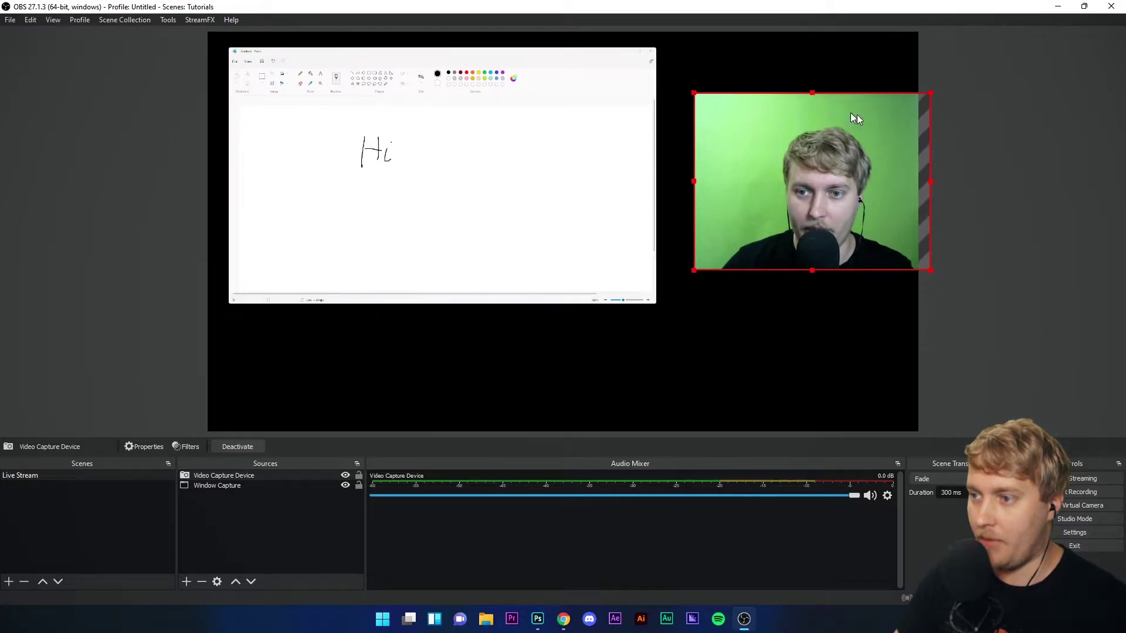
pyautogui.click(688, 95)
pyautogui.click(707, 108)
pyautogui.moveTo(695, 94); pyautogui.dragTo(757, 144)
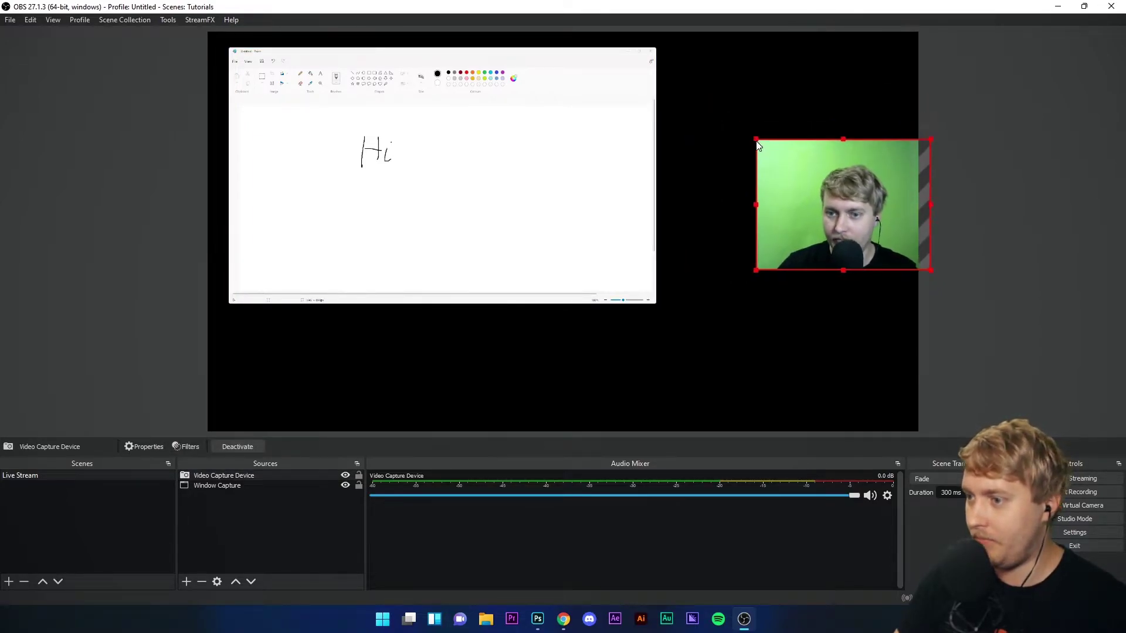
pyautogui.moveTo(813, 181)
pyautogui.mouseDown()
pyautogui.moveTo(801, 174)
pyautogui.moveTo(812, 174)
pyautogui.mouseUp()
# Enlarge the Paint capture toward the top-left and shrink the webcam further into the top-right corner
pyautogui.click(626, 113)
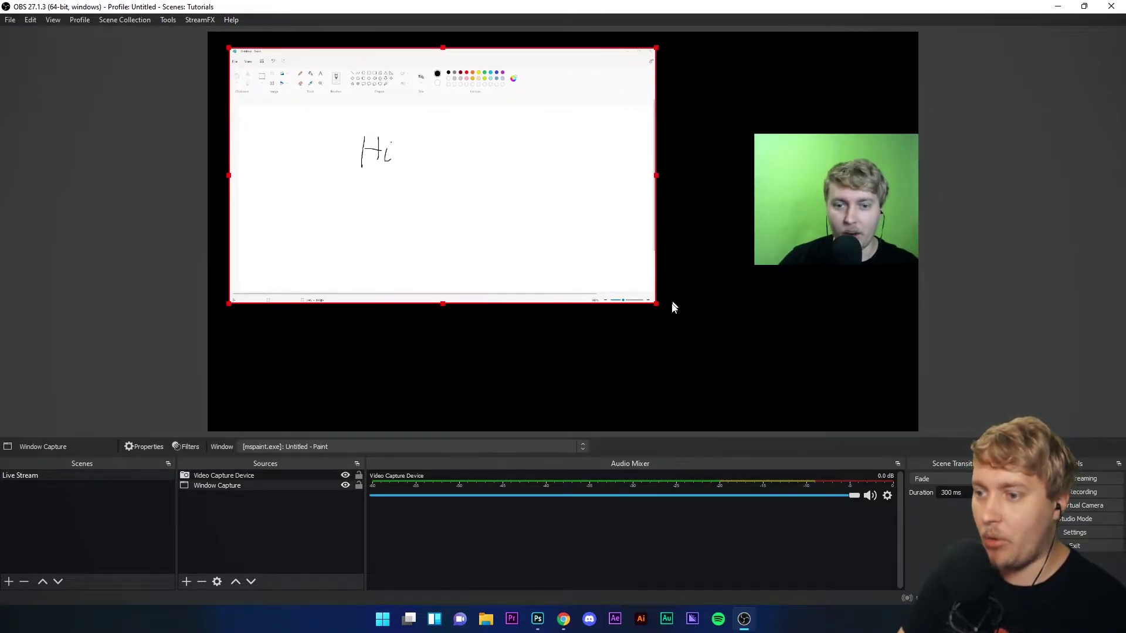
pyautogui.moveTo(656, 304); pyautogui.dragTo(764, 402)
pyautogui.moveTo(678, 347); pyautogui.dragTo(660, 333)
pyautogui.click(783, 246)
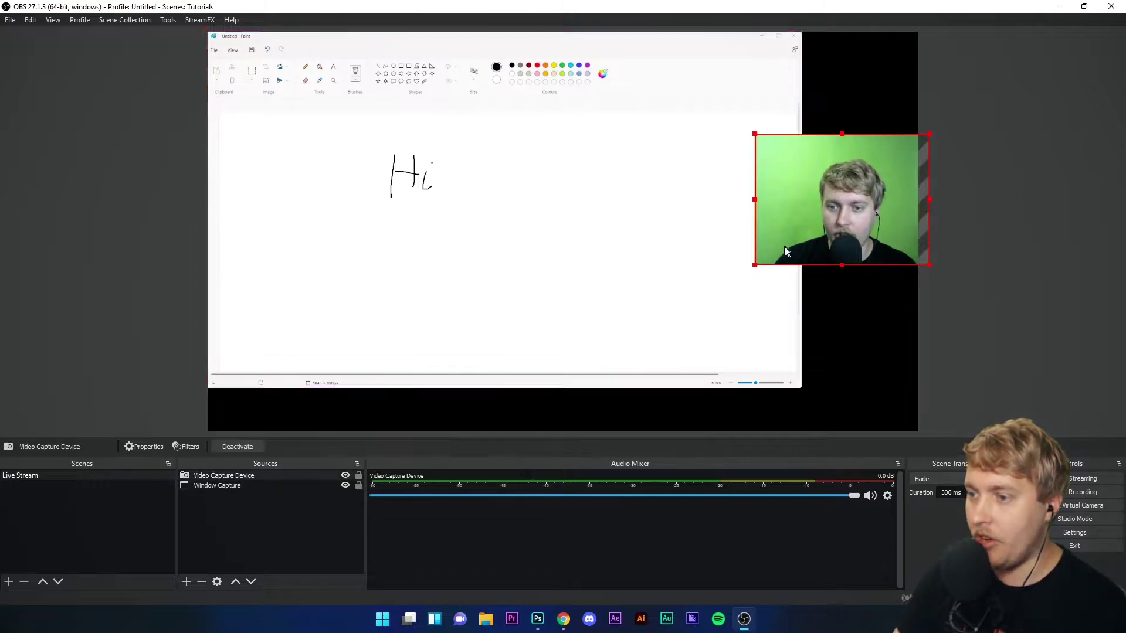
pyautogui.moveTo(755, 266); pyautogui.dragTo(822, 107)
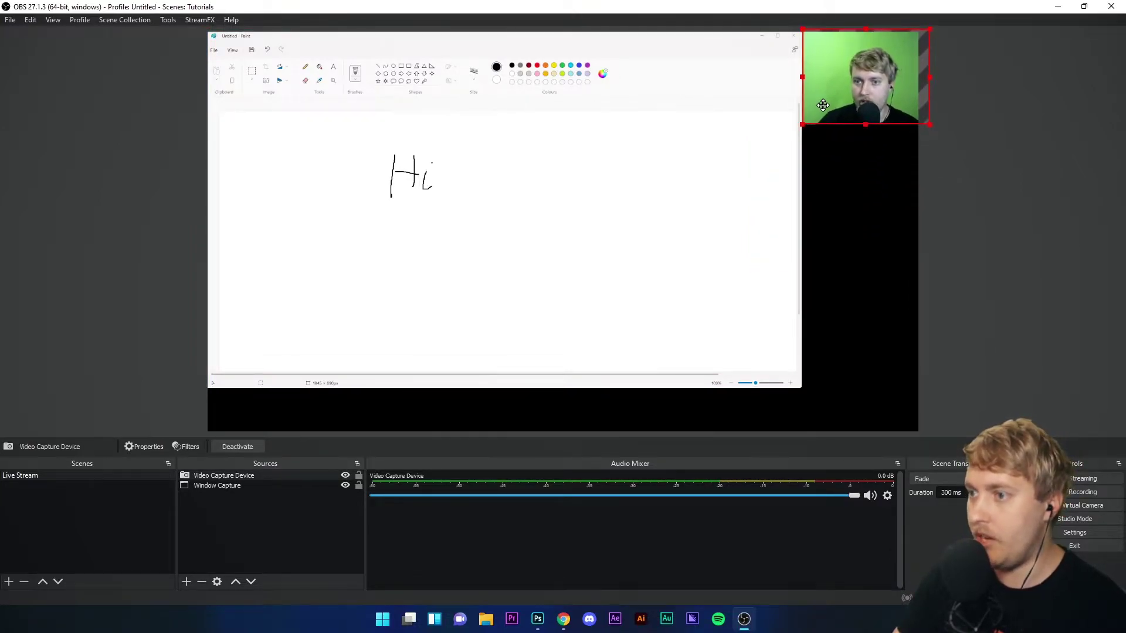
pyautogui.click(978, 403)
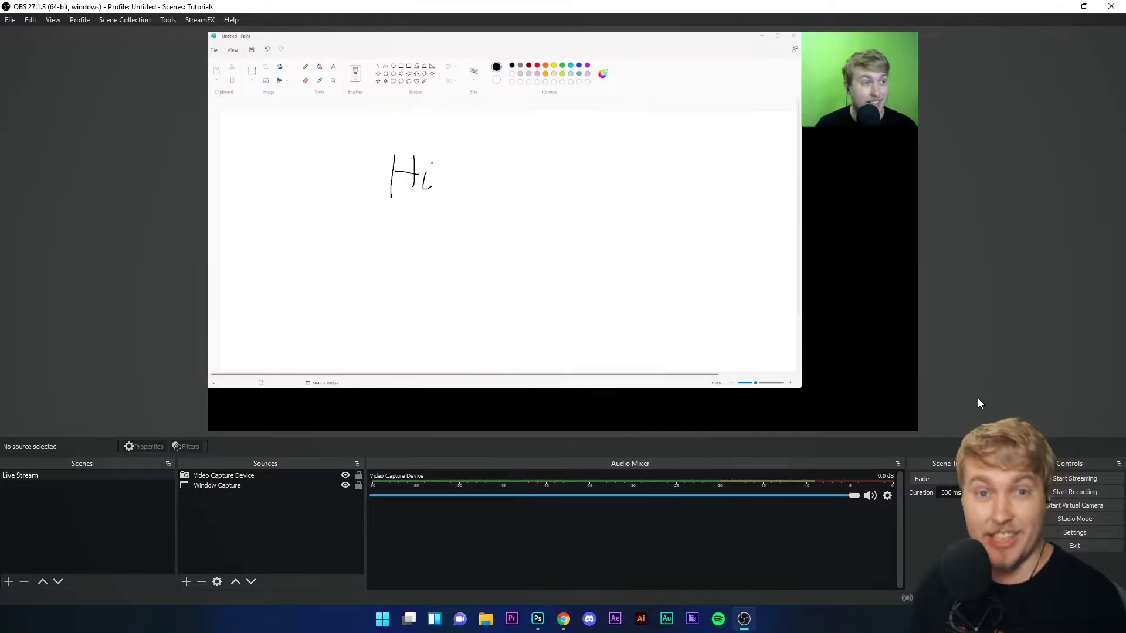
# Add a Colour Source set to cyan
pyautogui.click(187, 582)
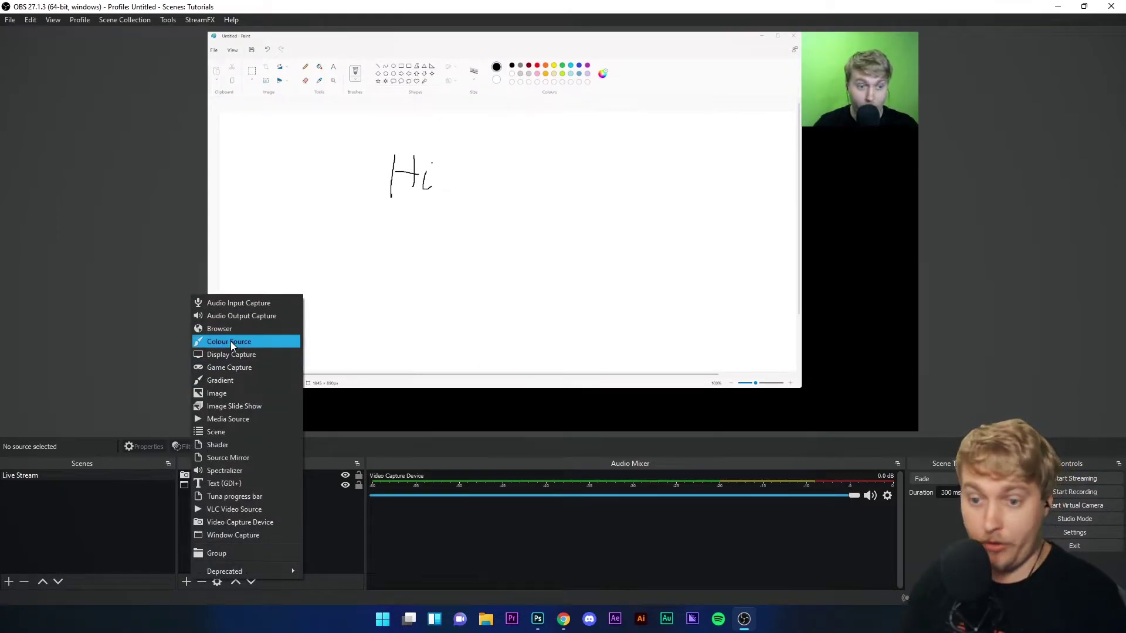
pyautogui.click(231, 342)
pyautogui.click(596, 388)
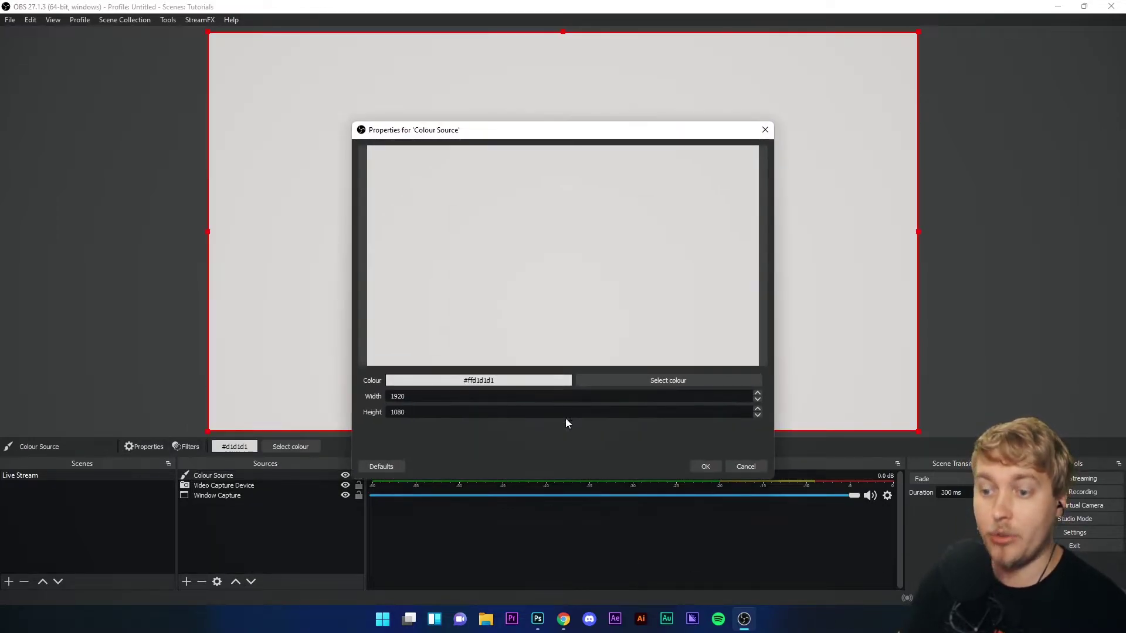
pyautogui.click(621, 380)
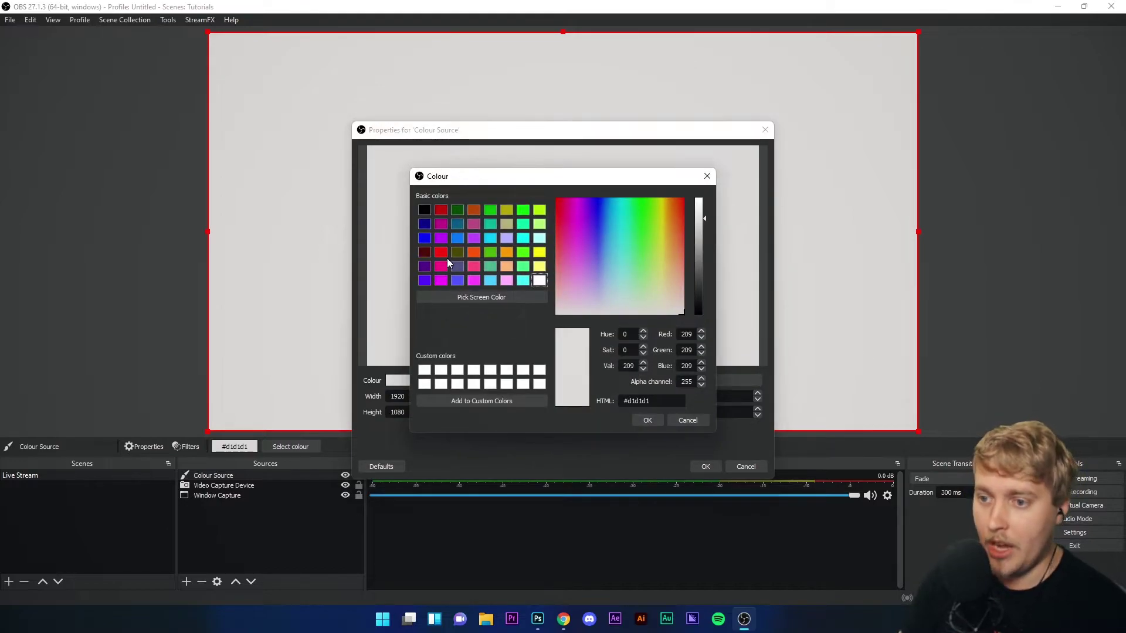
pyautogui.click(491, 238)
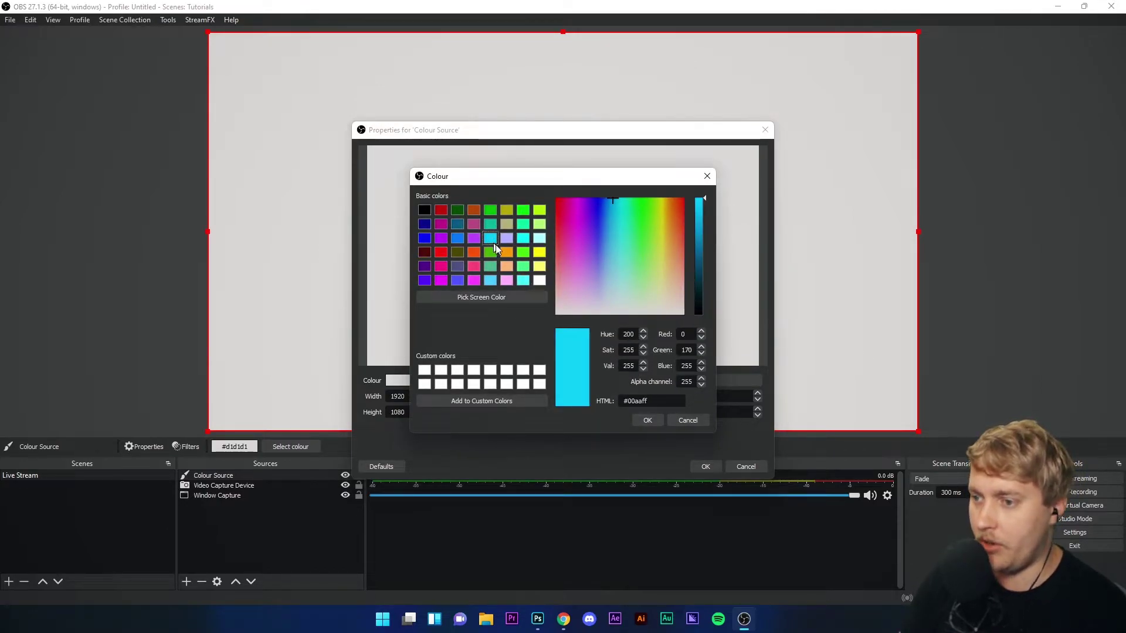
pyautogui.click(647, 420)
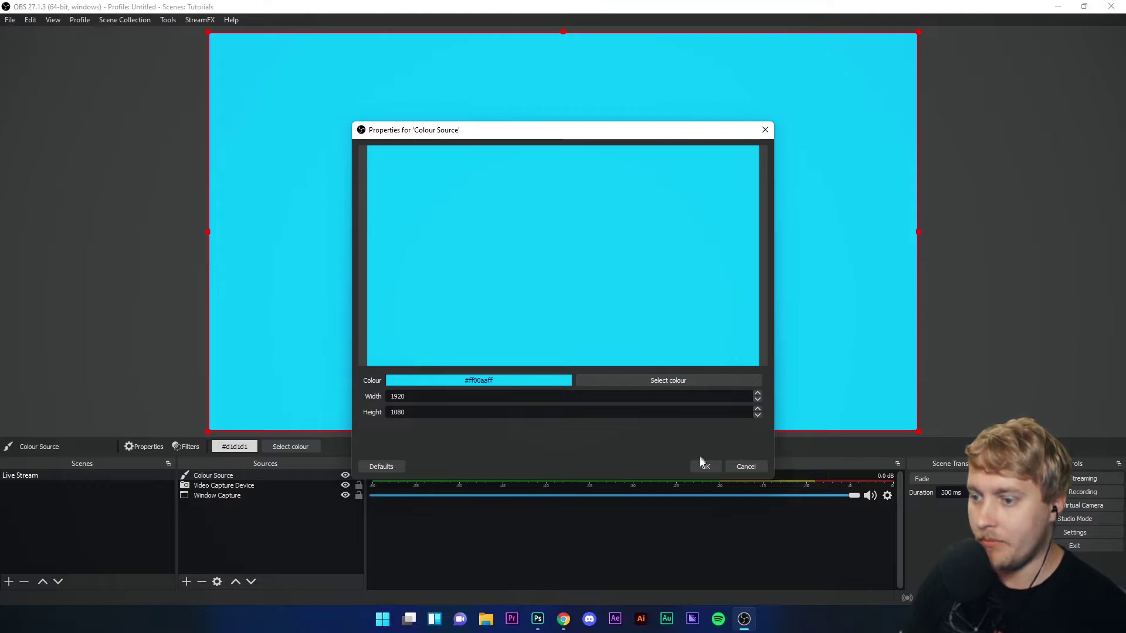
pyautogui.click(703, 466)
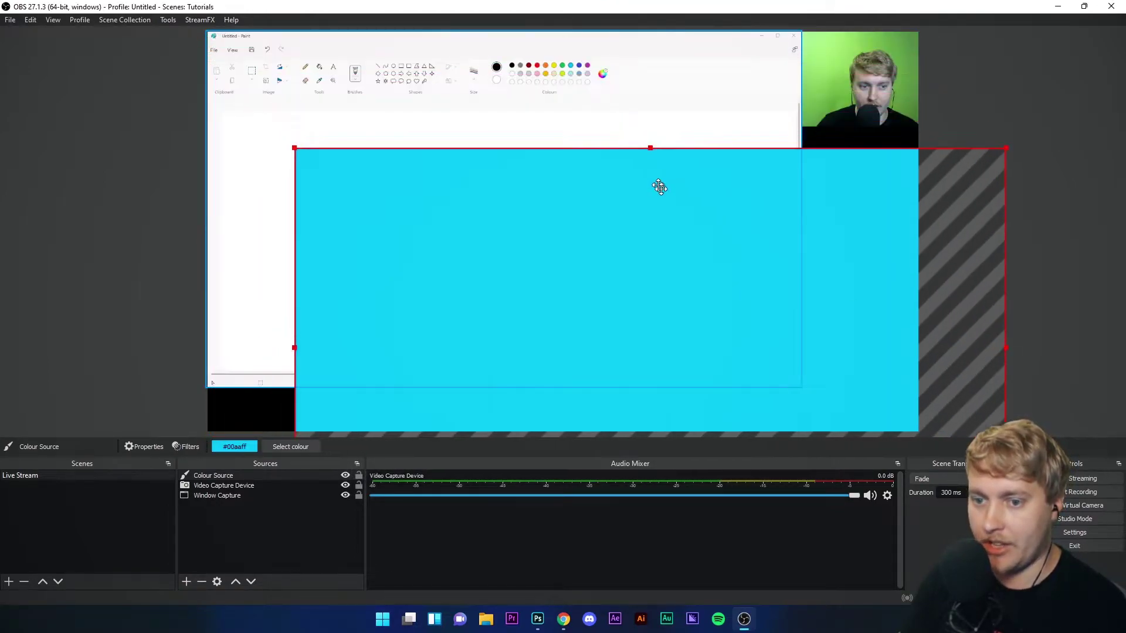
# Place the cyan block as a horizontally centred bottom strip layered behind the Paint capture
pyautogui.moveTo(668, 196)
pyautogui.mouseDown()
pyautogui.moveTo(590, 382)
pyautogui.moveTo(561, 410)
pyautogui.moveTo(548, 407)
pyautogui.moveTo(555, 394)
pyautogui.mouseUp()
pyautogui.rightClick(558, 408)
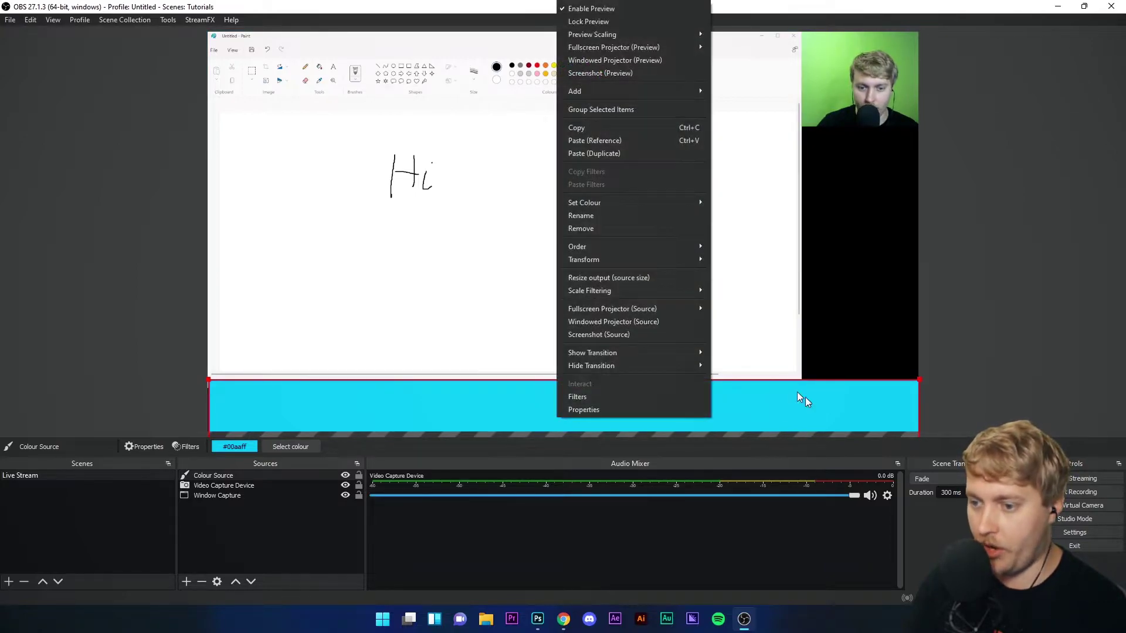
pyautogui.moveTo(602, 259)
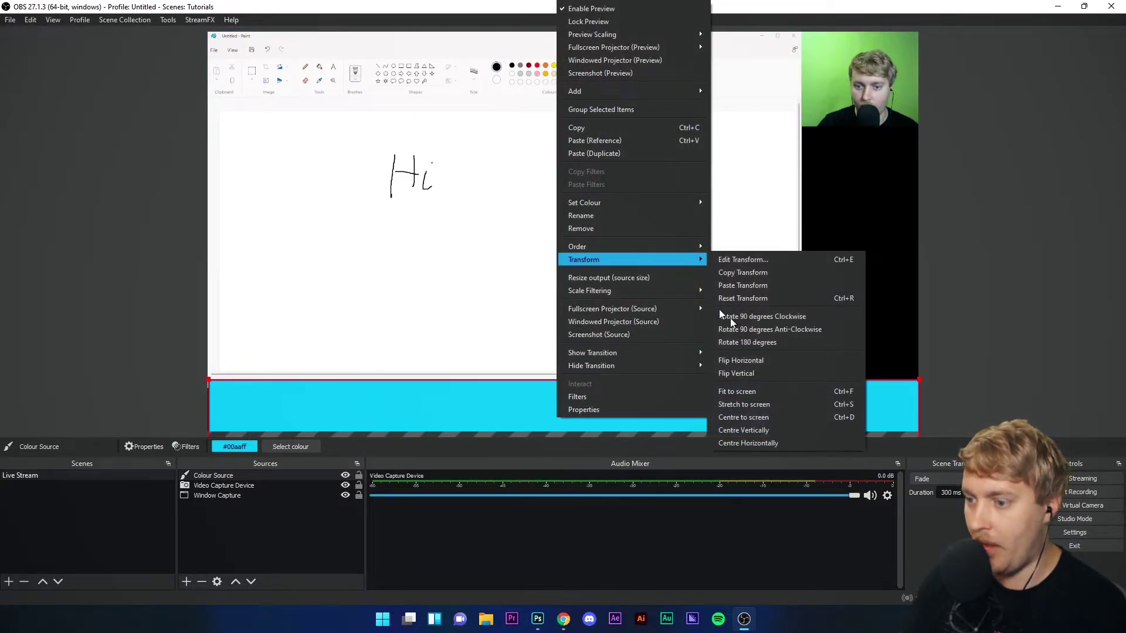
pyautogui.click(757, 443)
pyautogui.click(1021, 354)
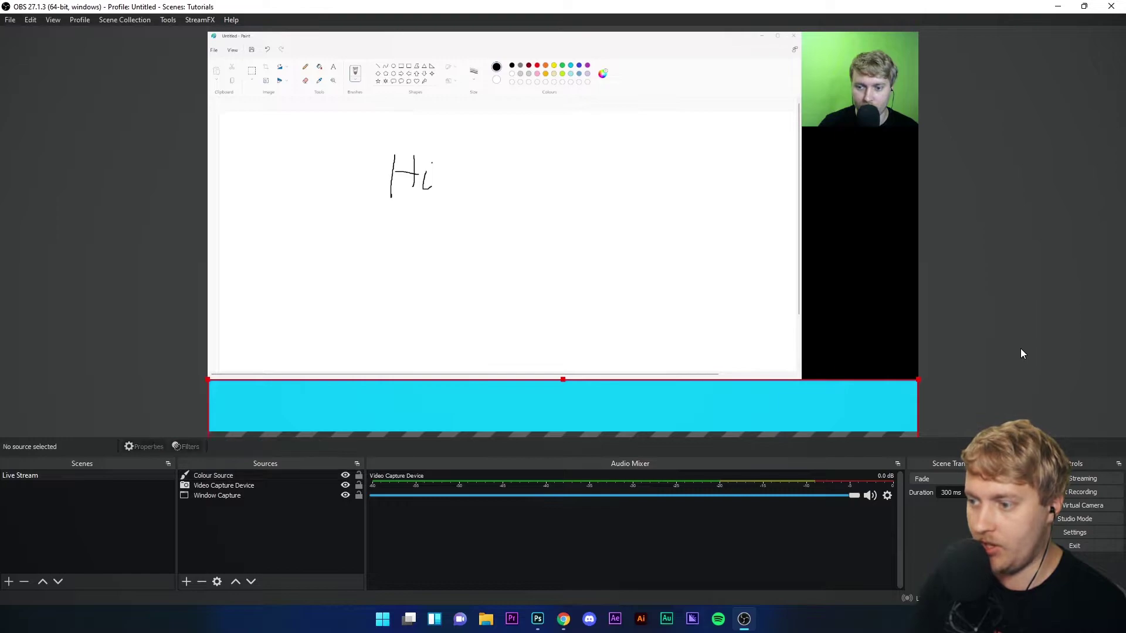
pyautogui.click(421, 412)
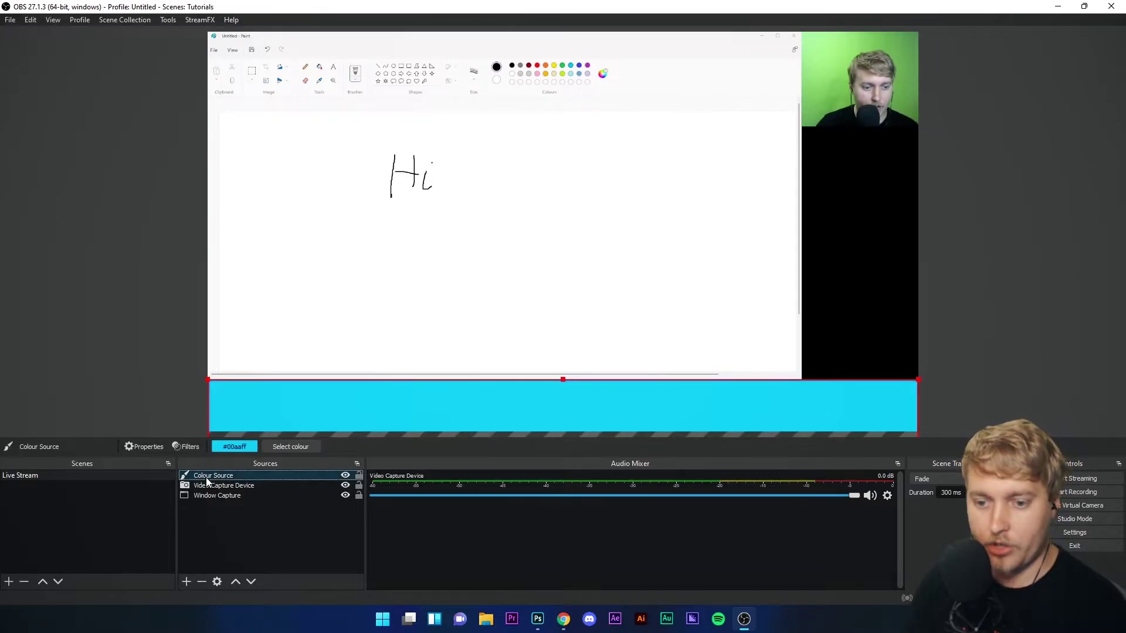
pyautogui.moveTo(213, 480); pyautogui.dragTo(210, 498)
# Duplicate the cyan source as Colour Source 2, layer it behind Paint, and place it under the webcam
pyautogui.click(856, 408)
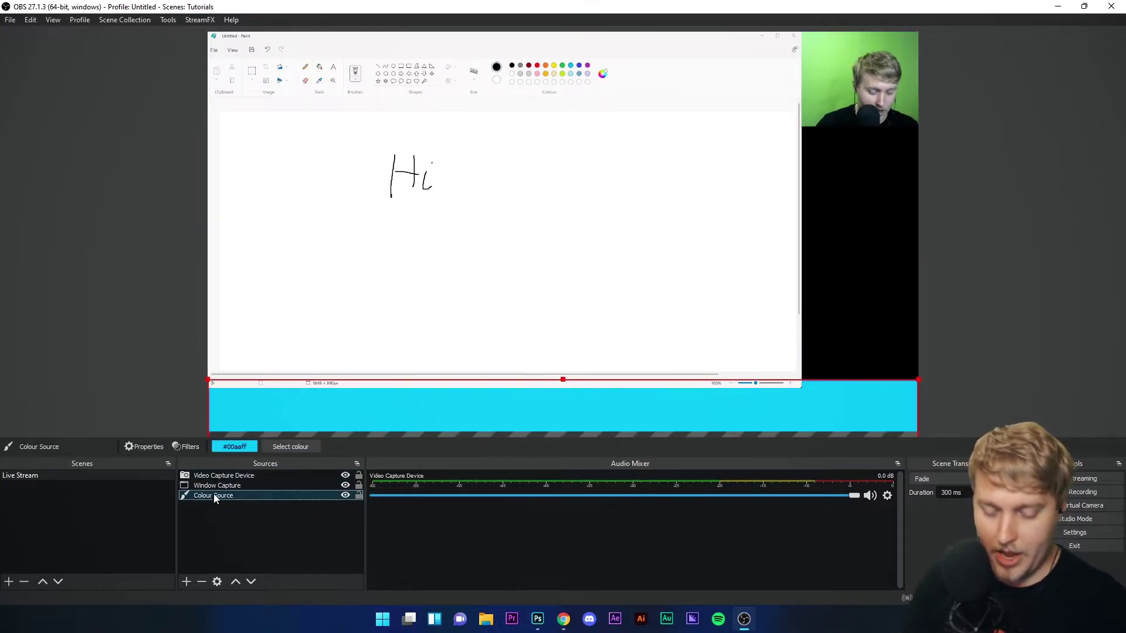
pyautogui.rightClick(229, 502)
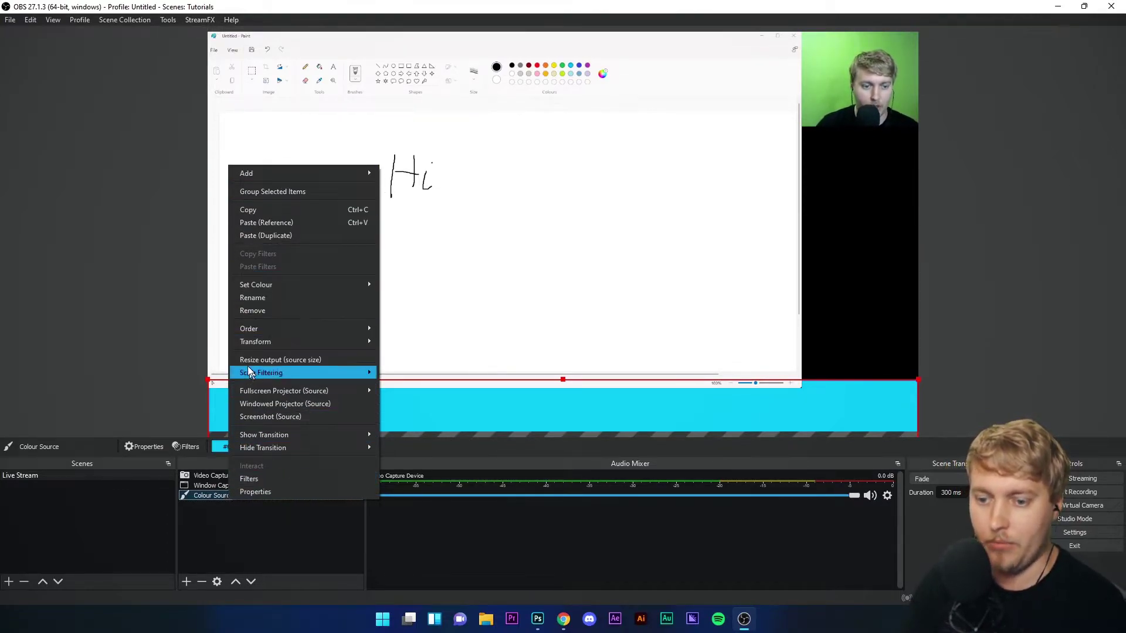
pyautogui.click(276, 235)
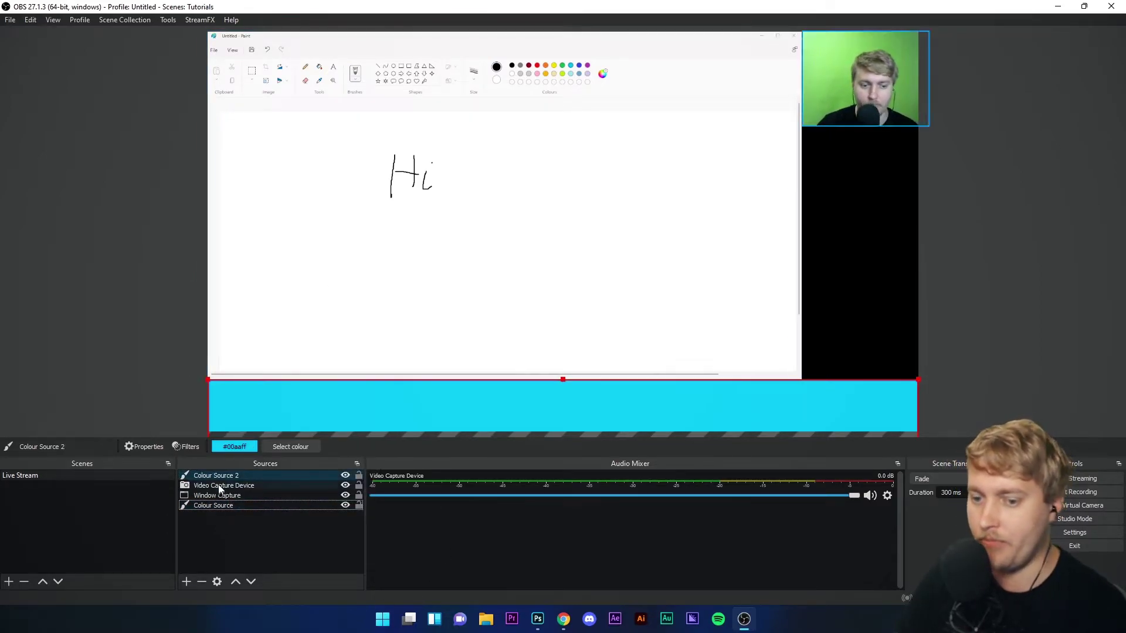
pyautogui.moveTo(218, 473); pyautogui.dragTo(230, 504)
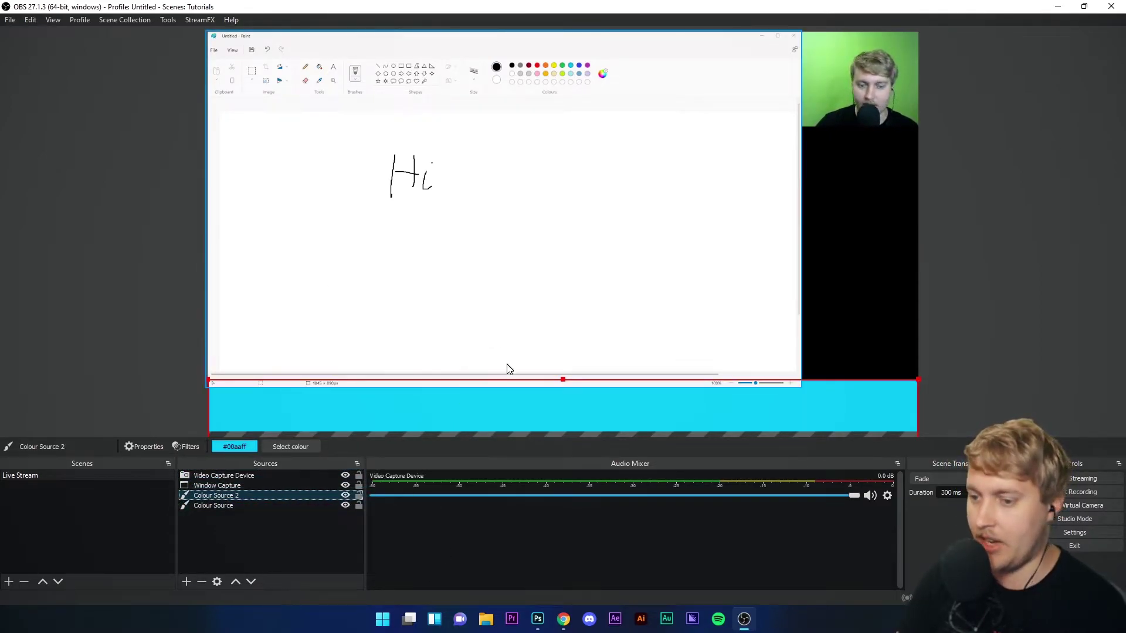
pyautogui.moveTo(815, 421); pyautogui.dragTo(1110, 52)
pyautogui.click(122, 294)
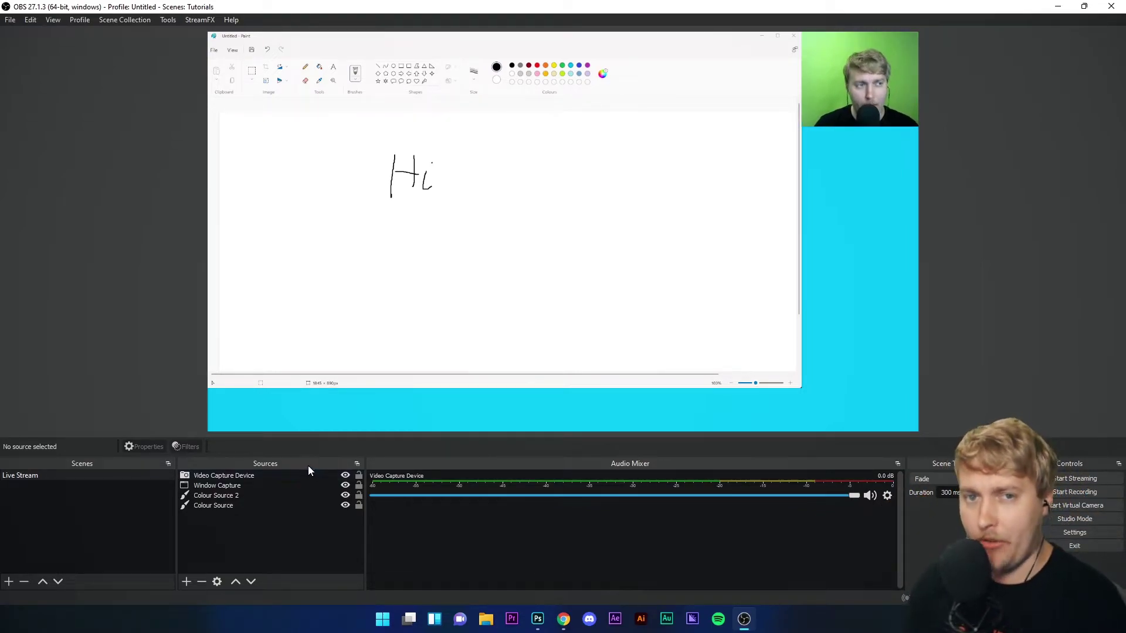
# Remove Colour Source 2 and the original Colour Source
pyautogui.click(217, 496)
pyautogui.click(202, 582)
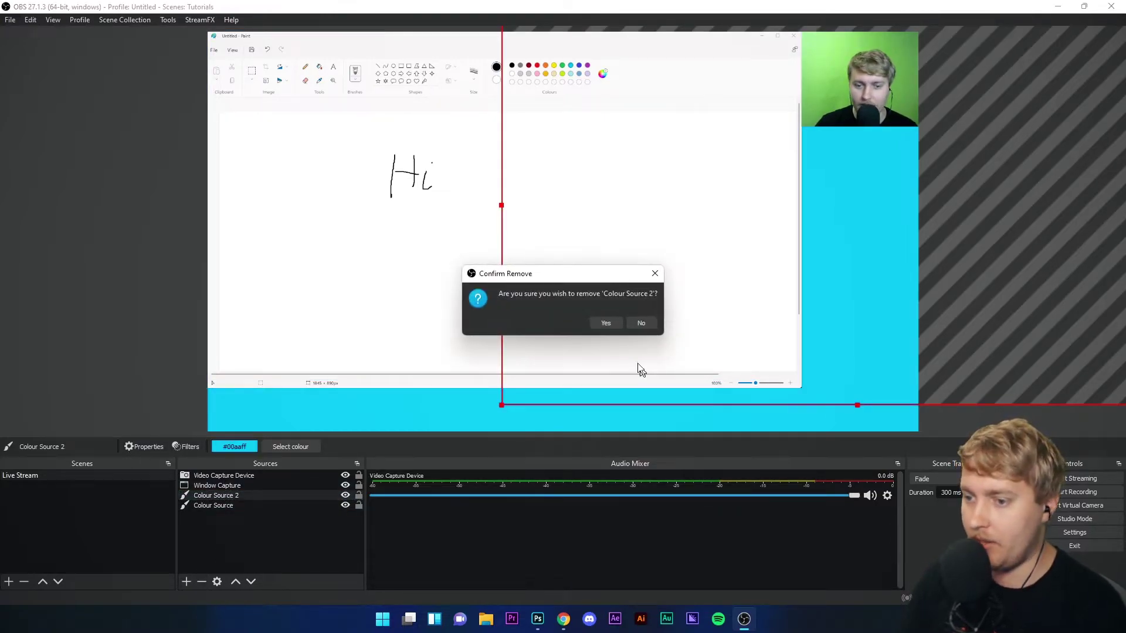
pyautogui.click(606, 324)
pyautogui.click(227, 497)
pyautogui.click(201, 582)
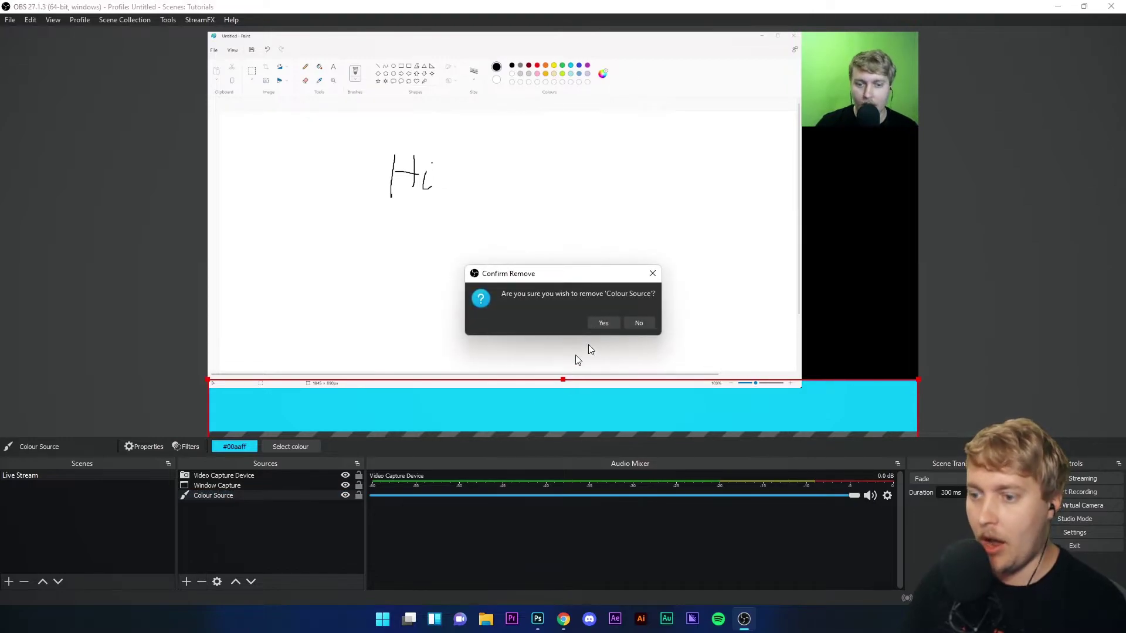
pyautogui.click(604, 323)
# Add a Gradient source running from green #55ff7f to magenta #ff00ff
pyautogui.click(186, 582)
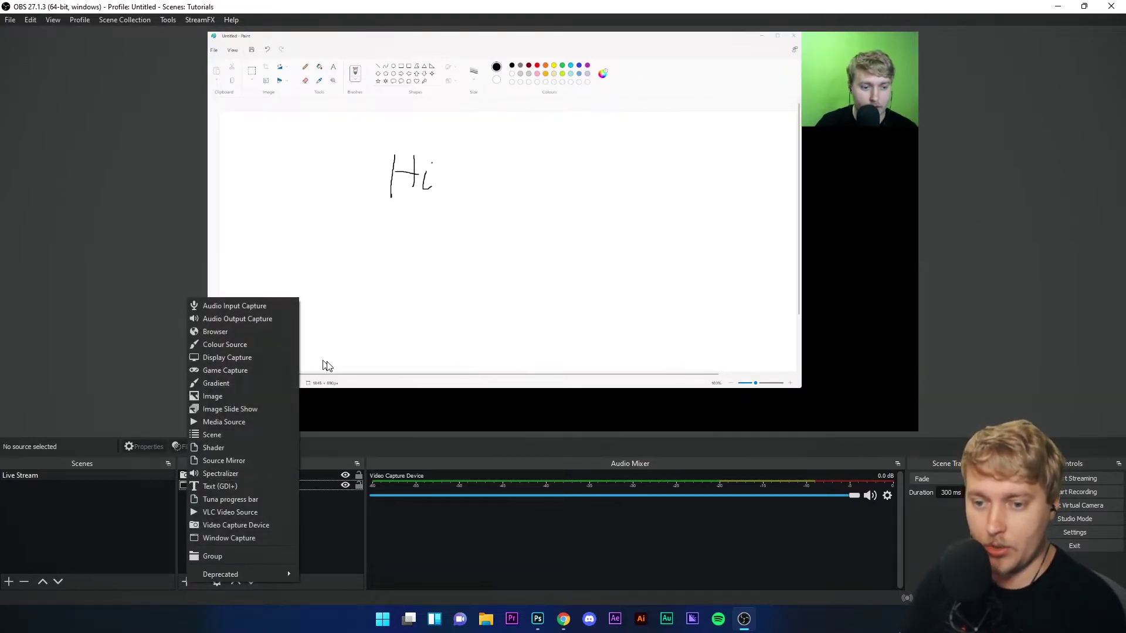
pyautogui.click(233, 383)
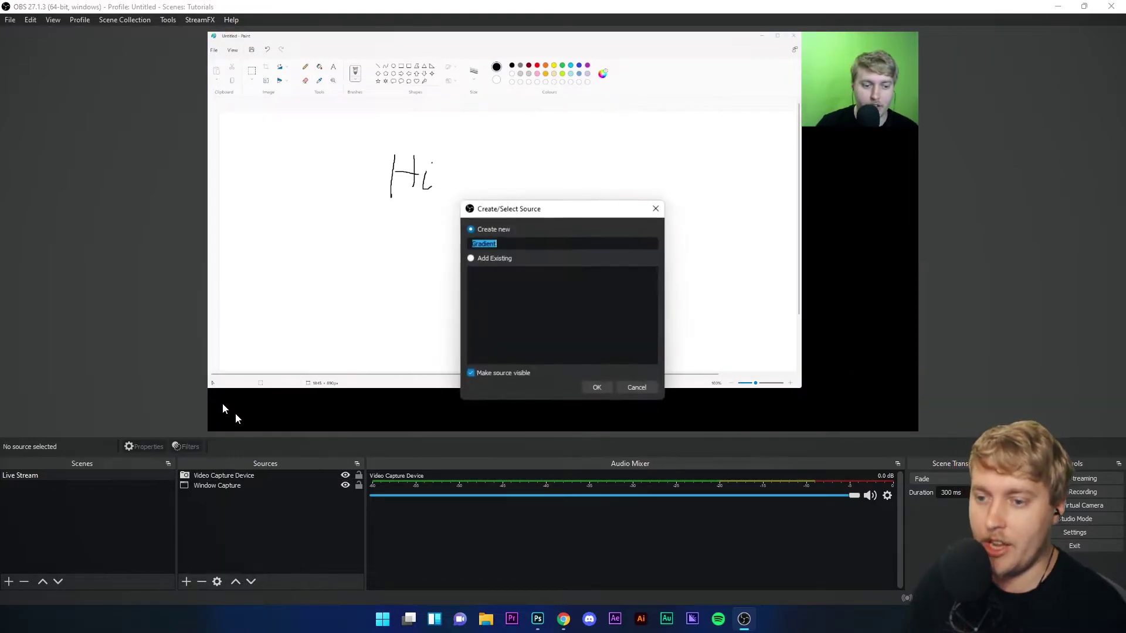
pyautogui.click(596, 390)
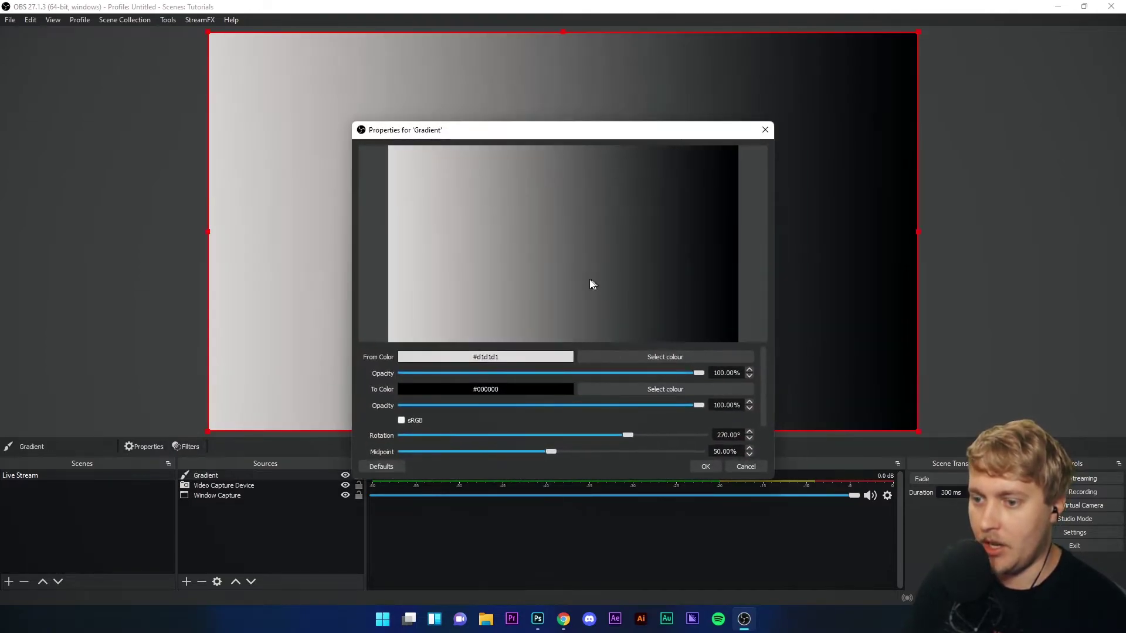
pyautogui.click(665, 357)
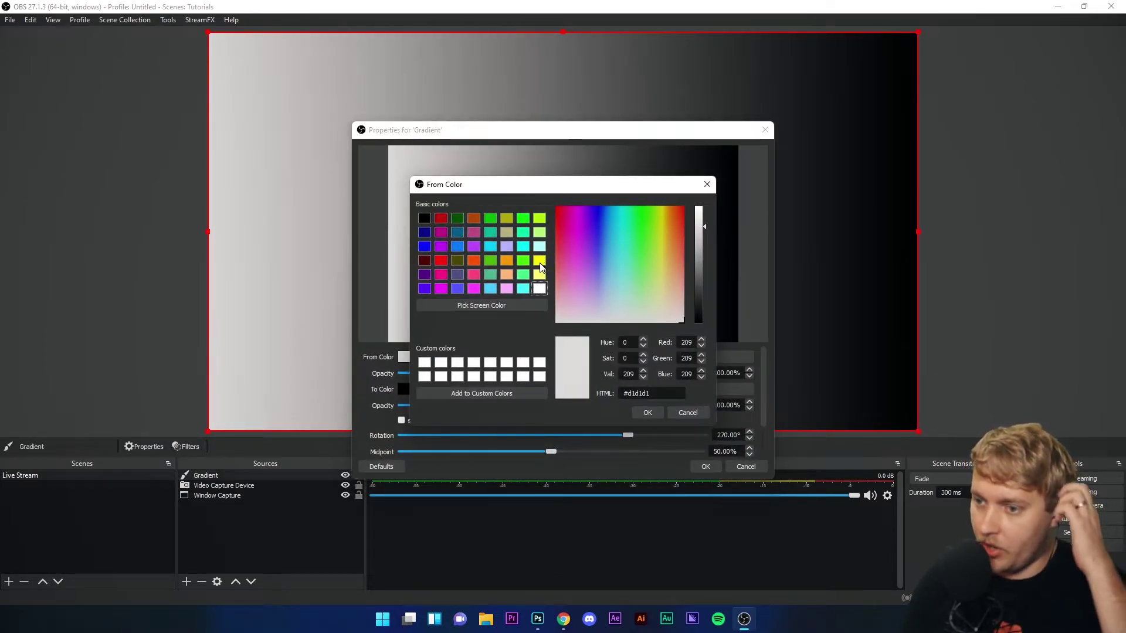
pyautogui.click(522, 274)
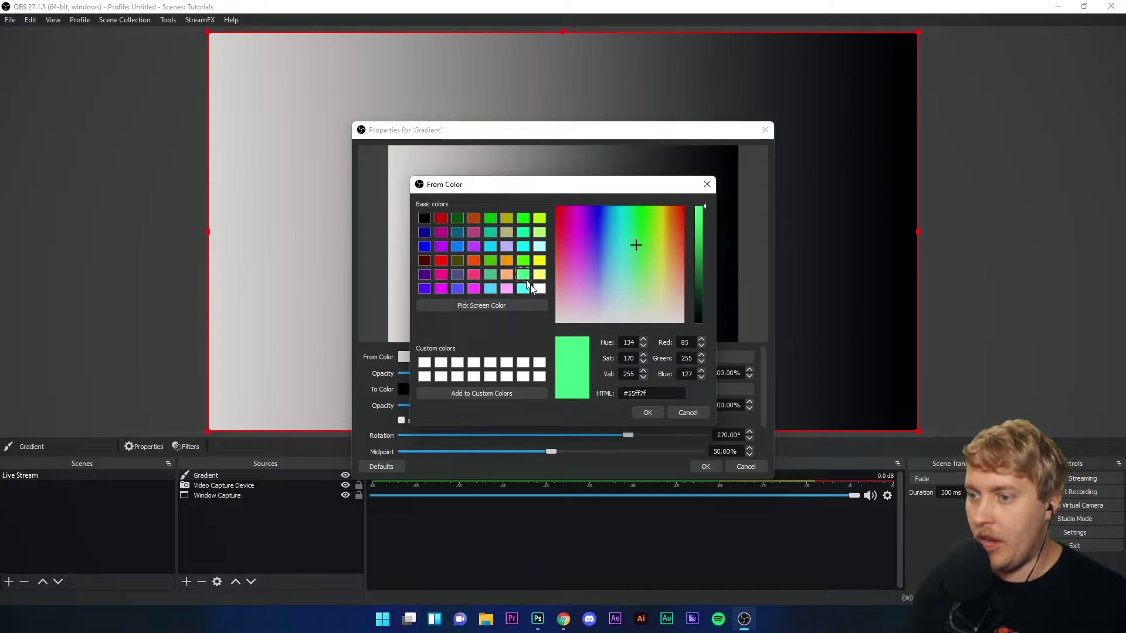
pyautogui.click(645, 412)
pyautogui.click(641, 389)
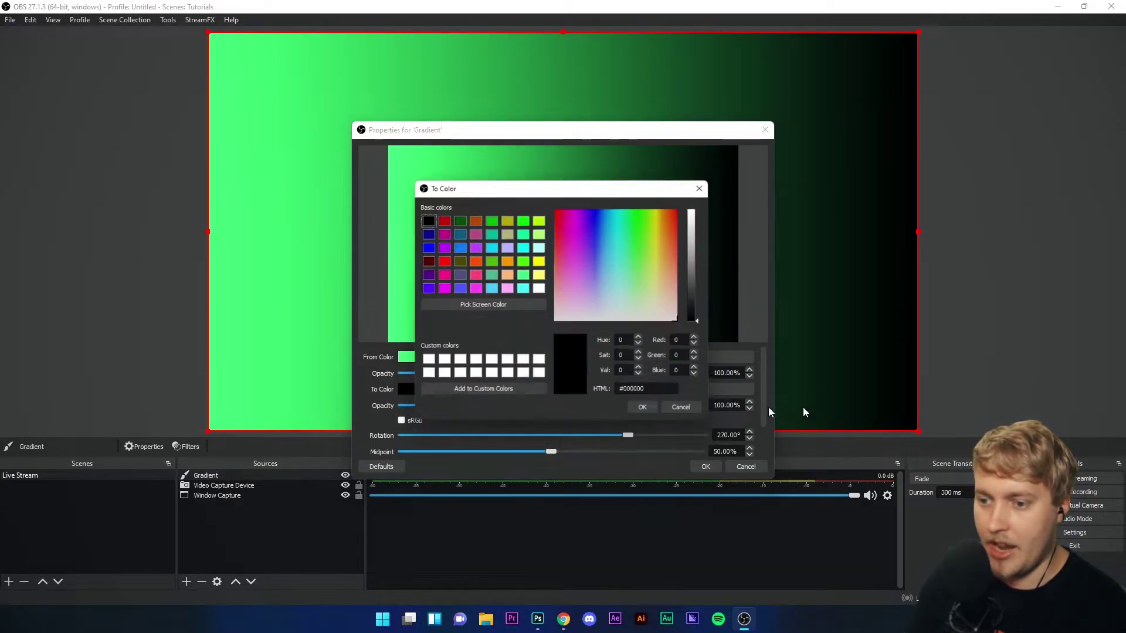
pyautogui.click(441, 288)
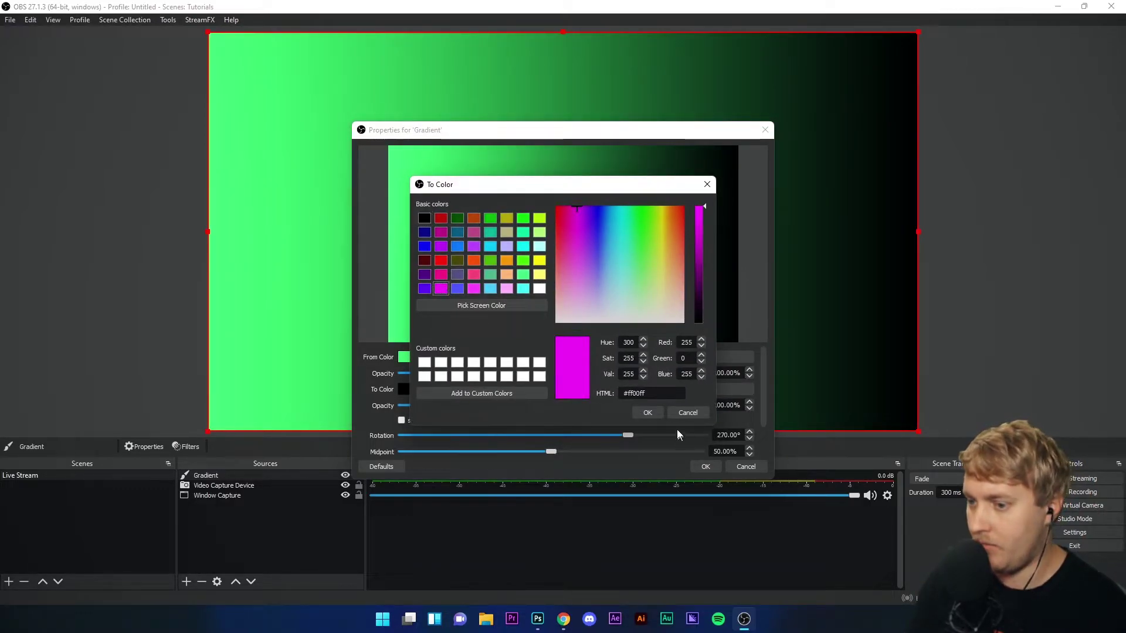
pyautogui.click(647, 413)
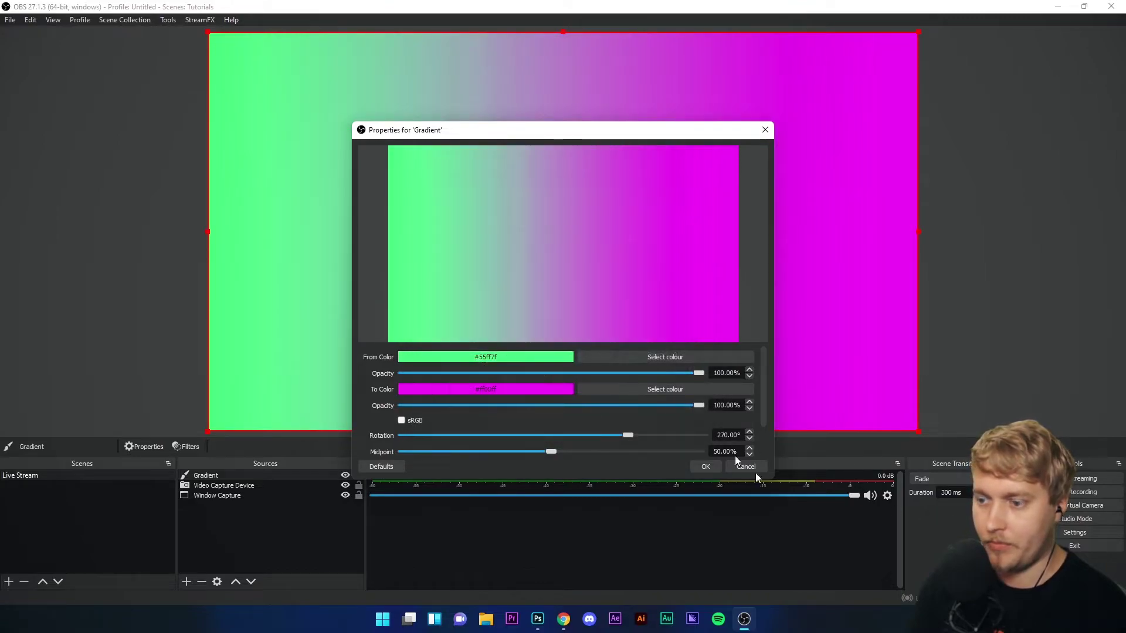
pyautogui.click(706, 466)
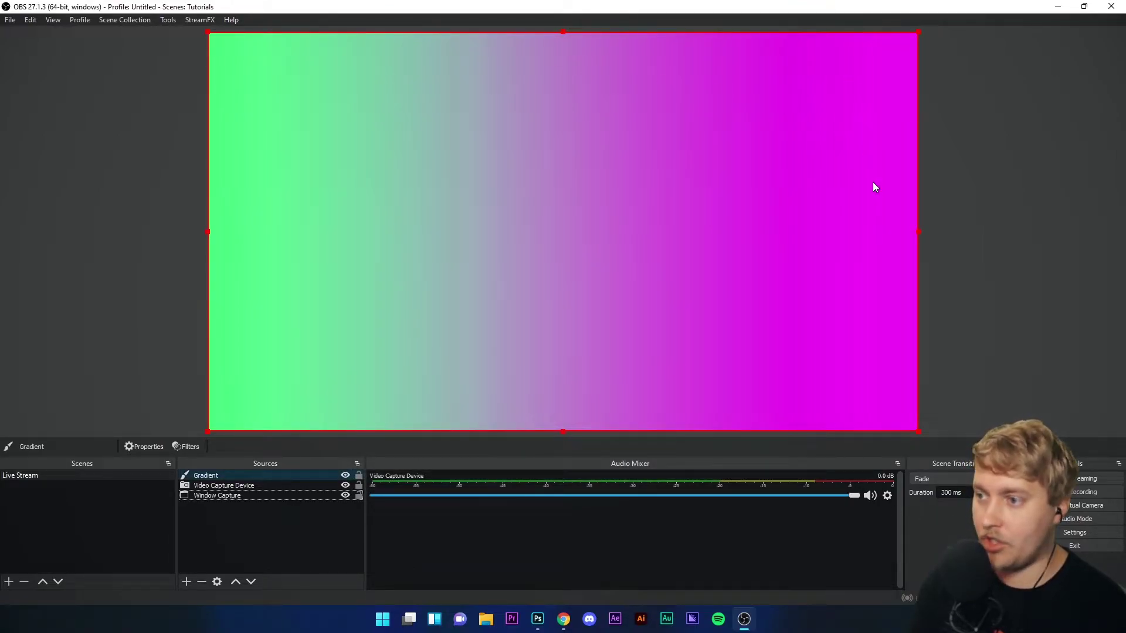
# Move the gradient down into a bottom strip and adjust its position with a transform option
pyautogui.moveTo(873, 187)
pyautogui.mouseDown()
pyautogui.moveTo(850, 449)
pyautogui.moveTo(829, 473)
pyautogui.mouseUp()
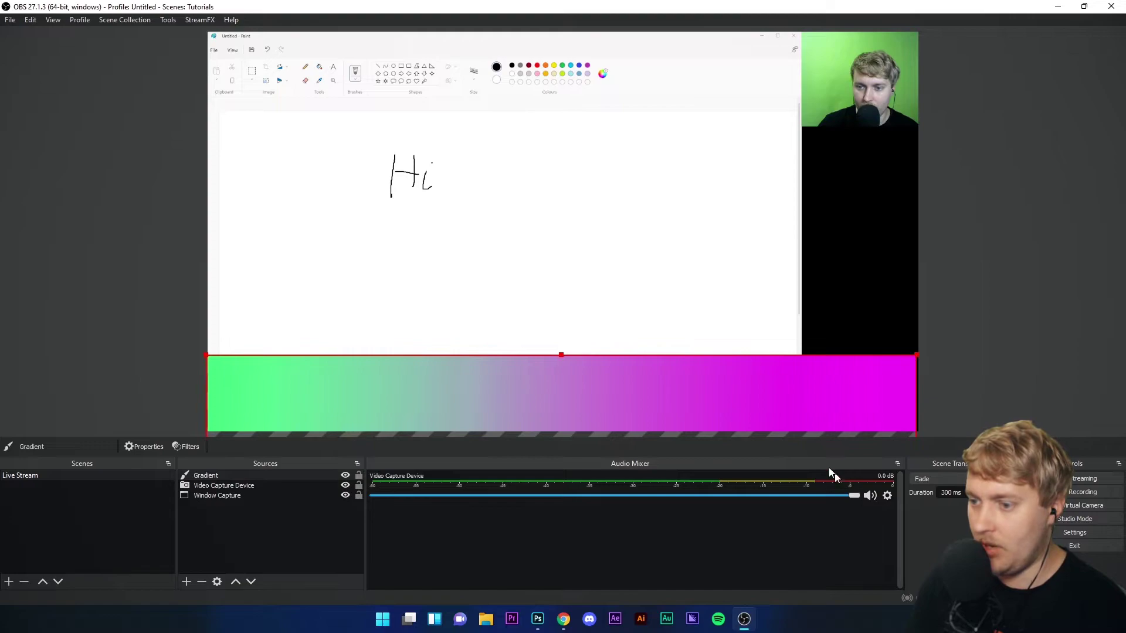
pyautogui.rightClick(776, 407)
pyautogui.moveTo(813, 260)
pyautogui.click(961, 430)
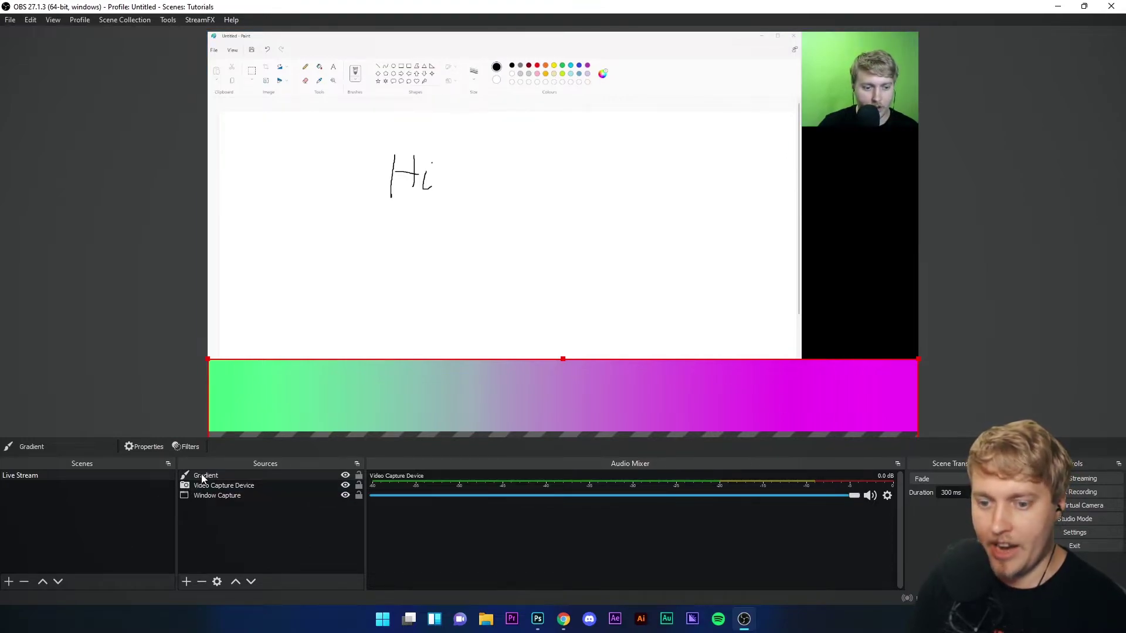
# Reorder the Gradient source so it sits behind the Paint window capture
pyautogui.moveTo(203, 478); pyautogui.dragTo(202, 501)
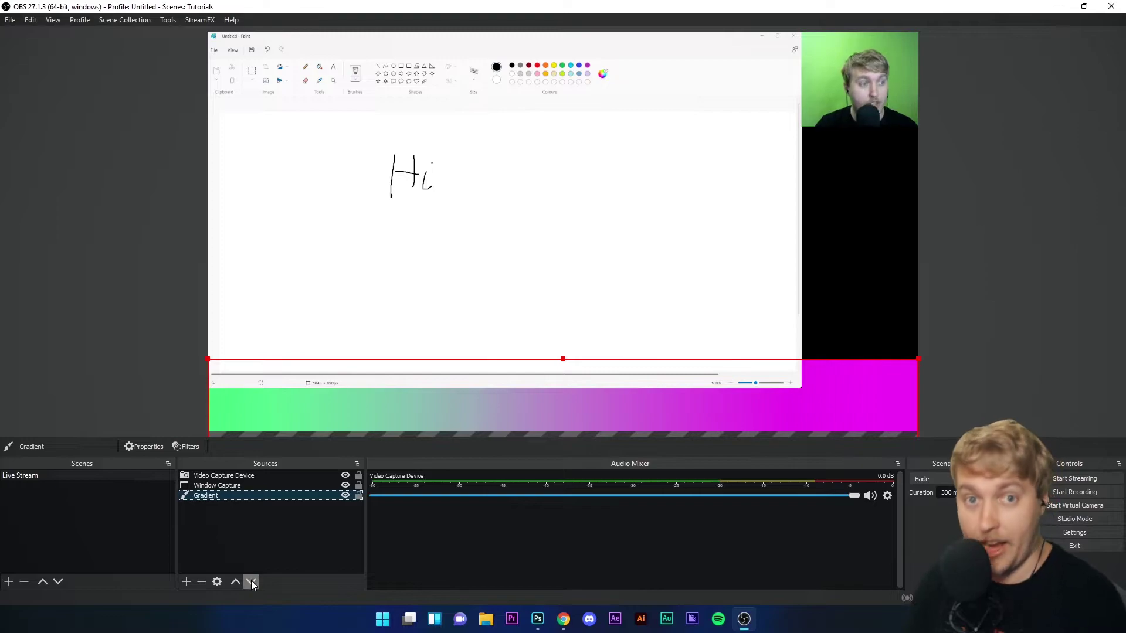
pyautogui.doubleClick(237, 582)
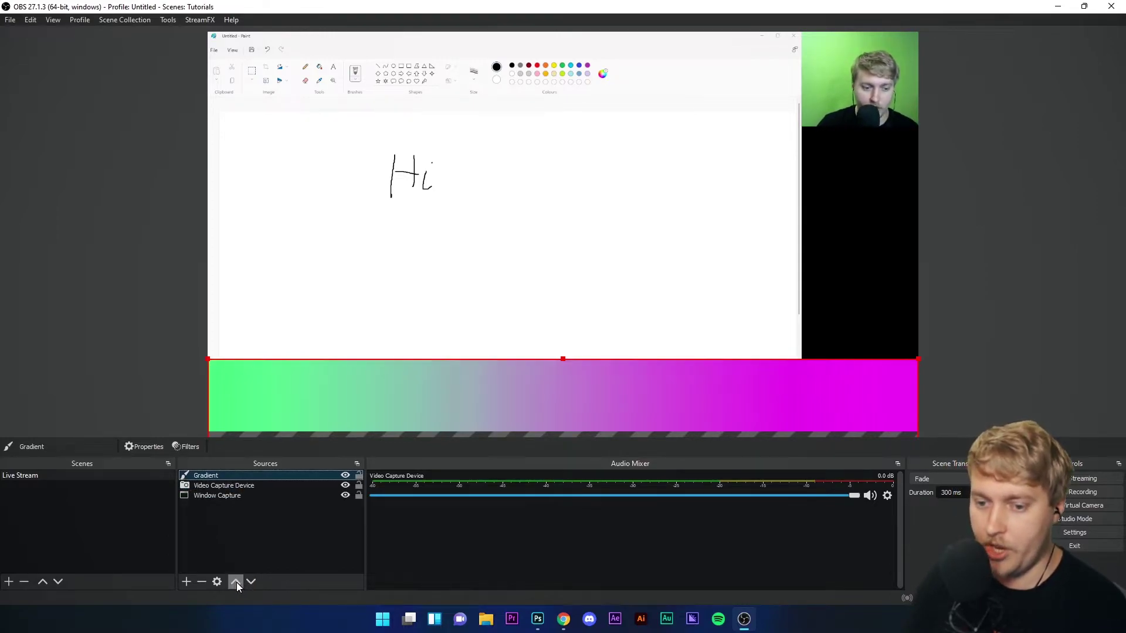
pyautogui.doubleClick(249, 582)
pyautogui.click(239, 582)
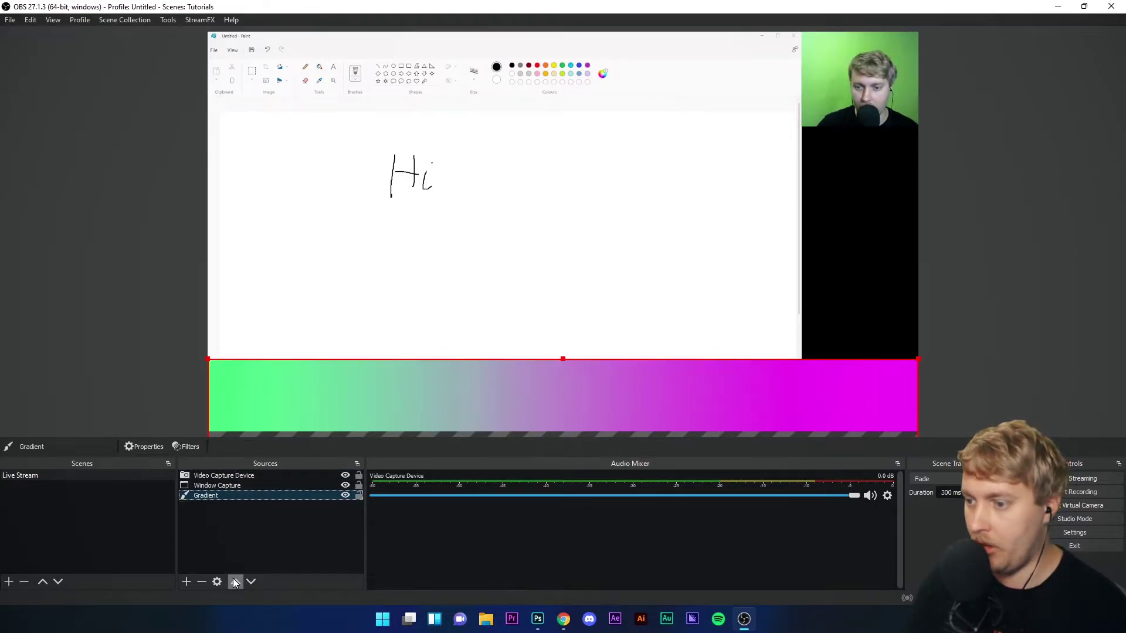
pyautogui.click(241, 582)
pyautogui.doubleClick(250, 581)
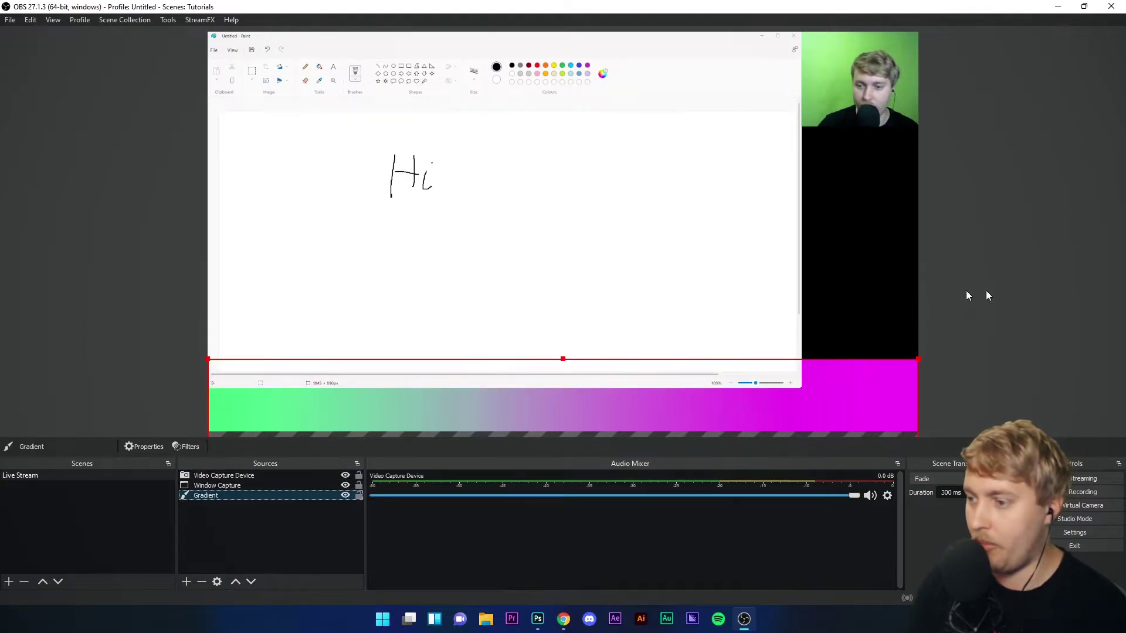
pyautogui.click(1024, 293)
pyautogui.rightClick(205, 495)
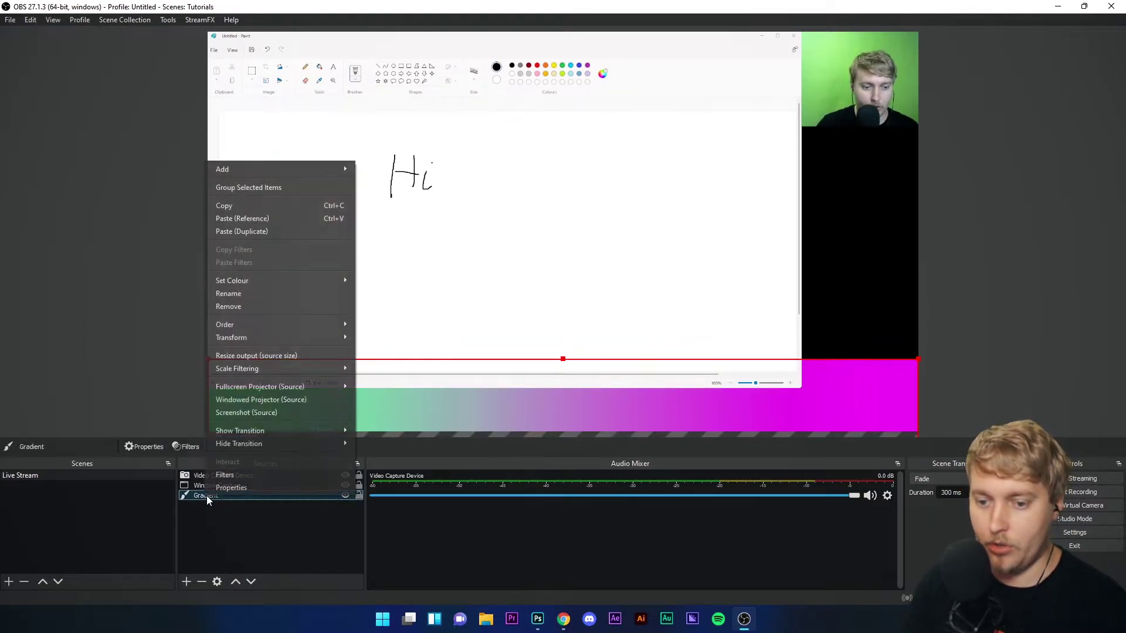
pyautogui.click(262, 233)
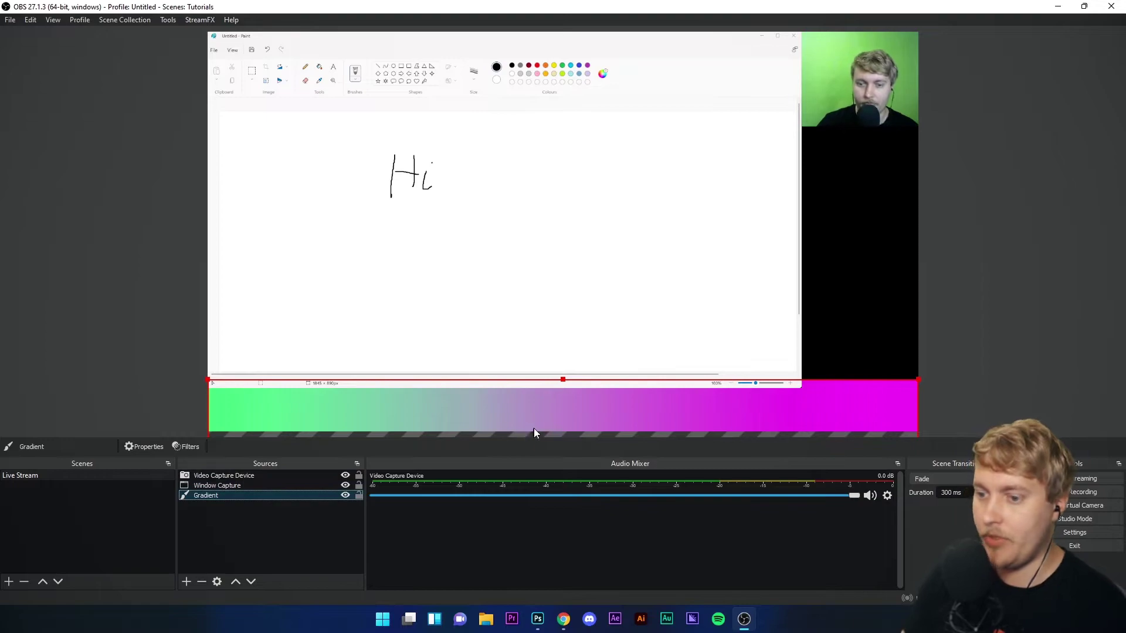
# Copy the Gradient source and paste a duplicate as Gradient 2
pyautogui.click(223, 485)
pyautogui.click(223, 476)
pyautogui.click(223, 486)
pyautogui.click(213, 496)
pyautogui.rightClick(213, 496)
pyautogui.click(265, 232)
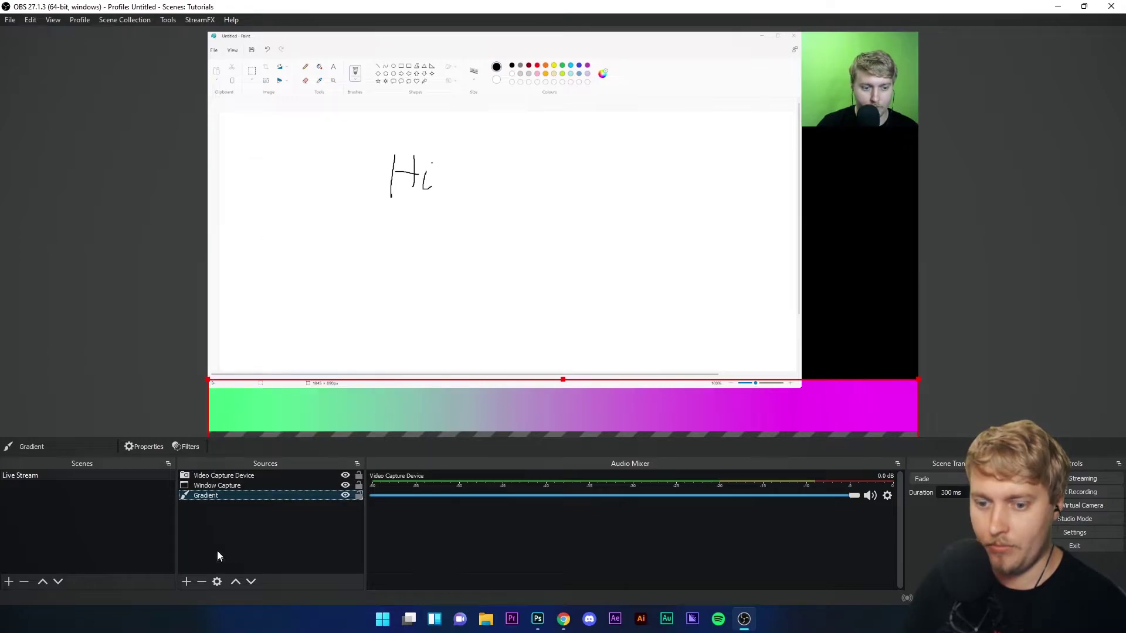
pyautogui.rightClick(210, 495)
pyautogui.click(253, 202)
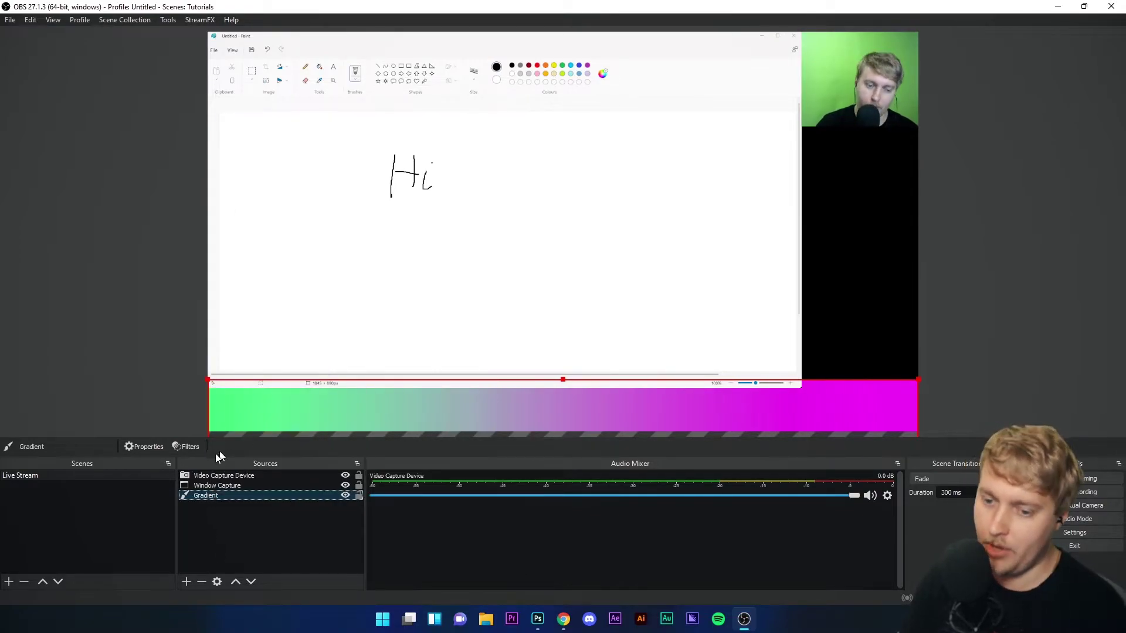
pyautogui.rightClick(216, 496)
pyautogui.click(264, 231)
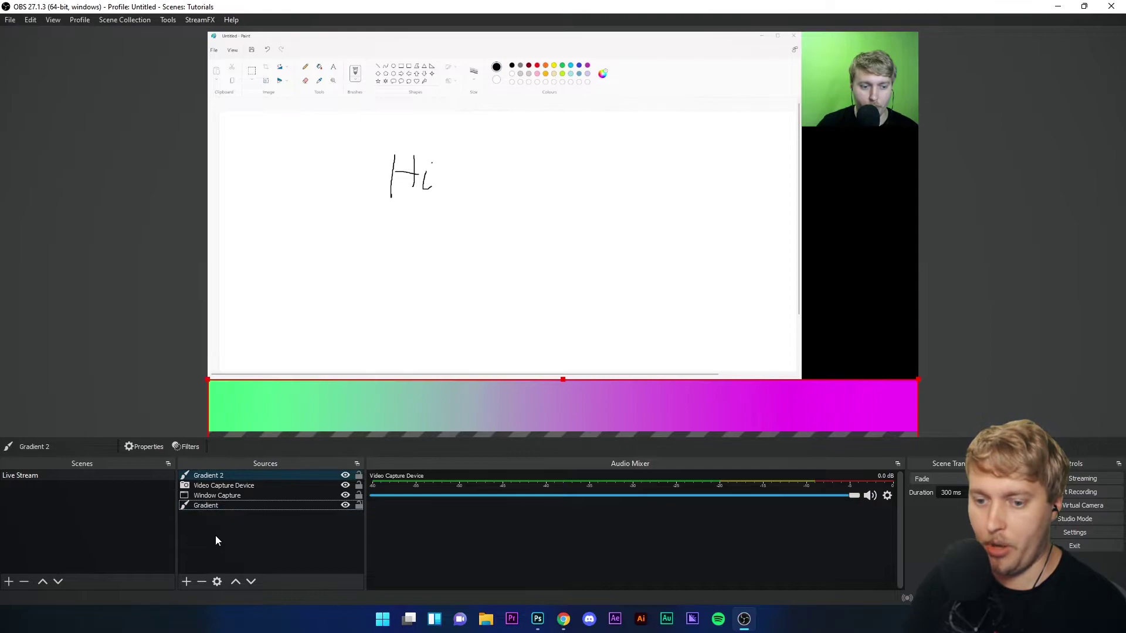
# Move Gradient 2 below Window Capture and centre it to the screen
pyautogui.click(220, 476)
pyautogui.moveTo(227, 476); pyautogui.dragTo(224, 498)
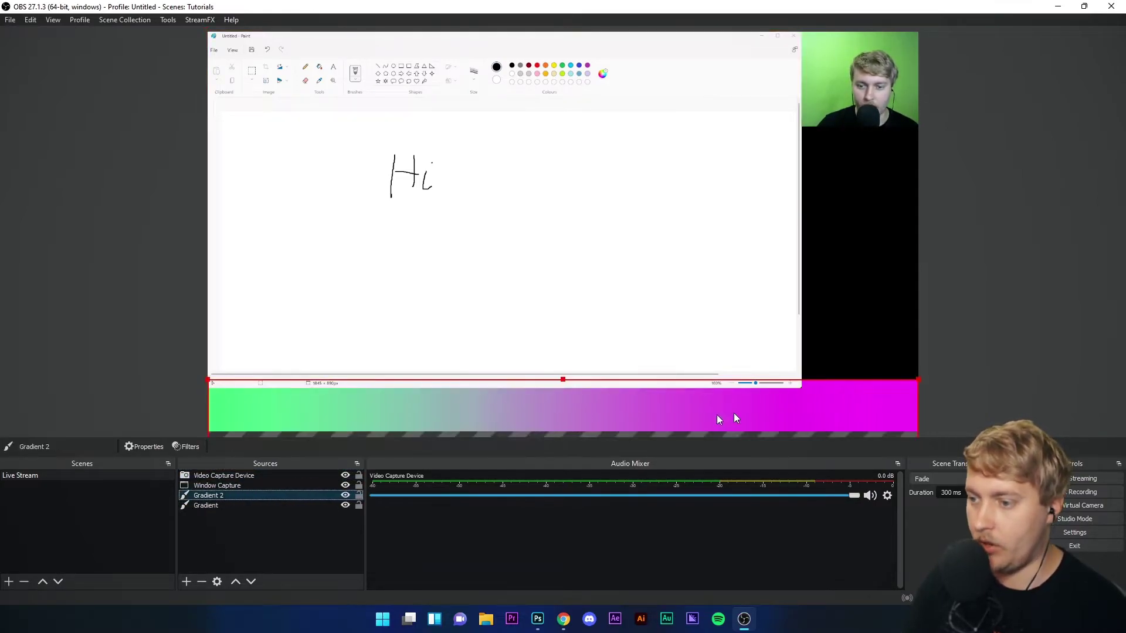
pyautogui.rightClick(790, 417)
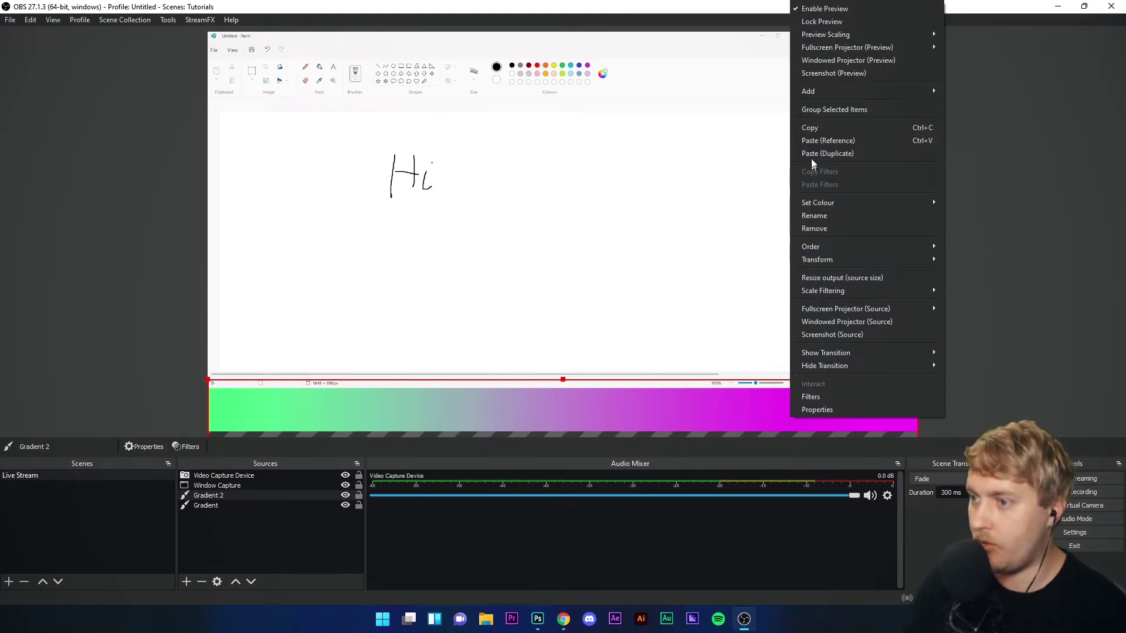
pyautogui.moveTo(818, 256)
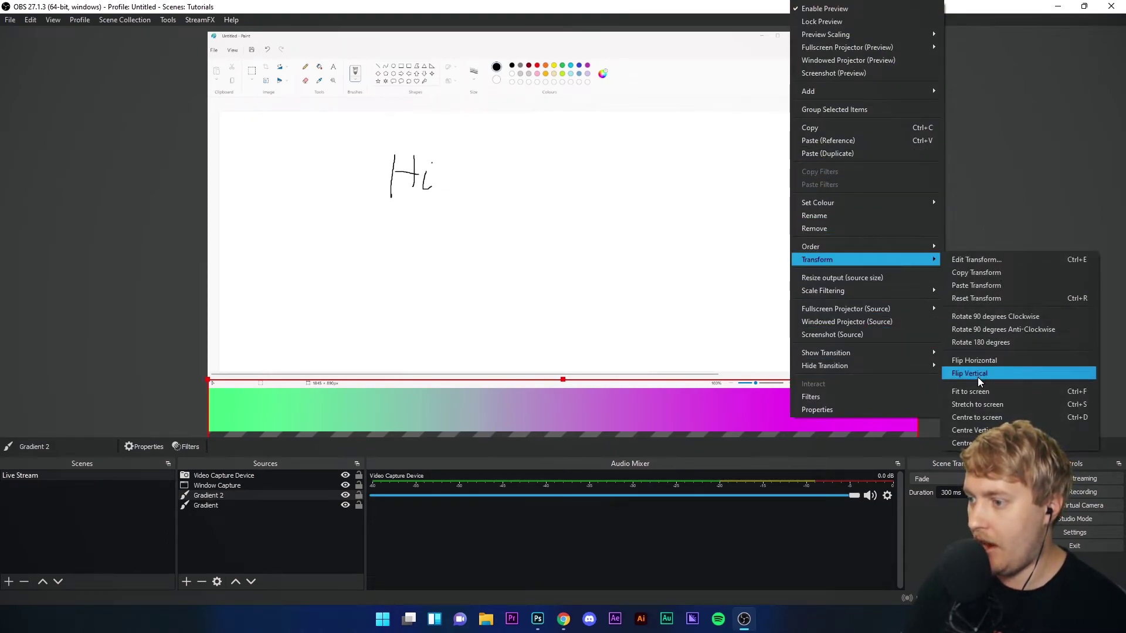
pyautogui.click(987, 418)
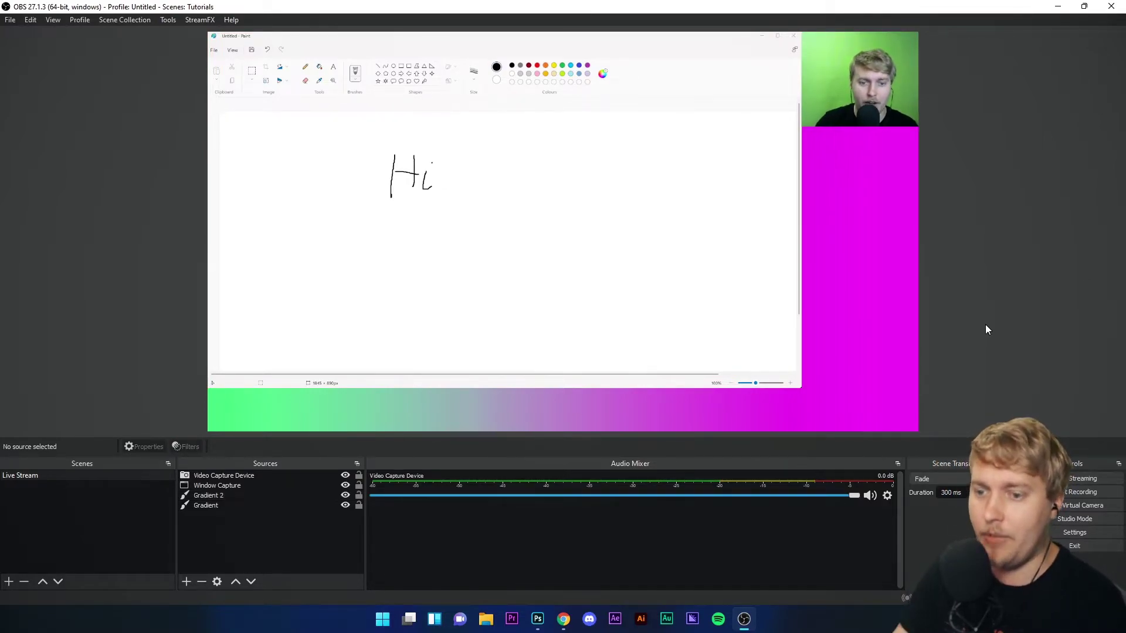
# Delete Gradient 2 and the original Gradient source, confirming each removal
pyautogui.click(208, 497)
pyautogui.press('Delete')
pyautogui.click(596, 322)
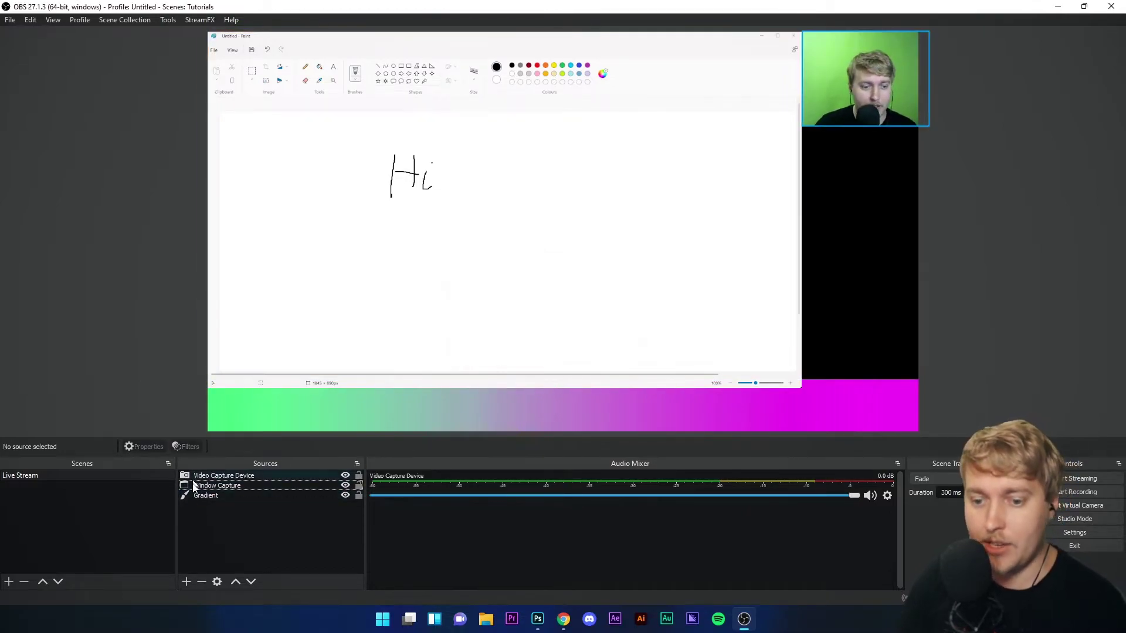
pyautogui.click(210, 496)
pyautogui.press('Delete')
pyautogui.click(594, 322)
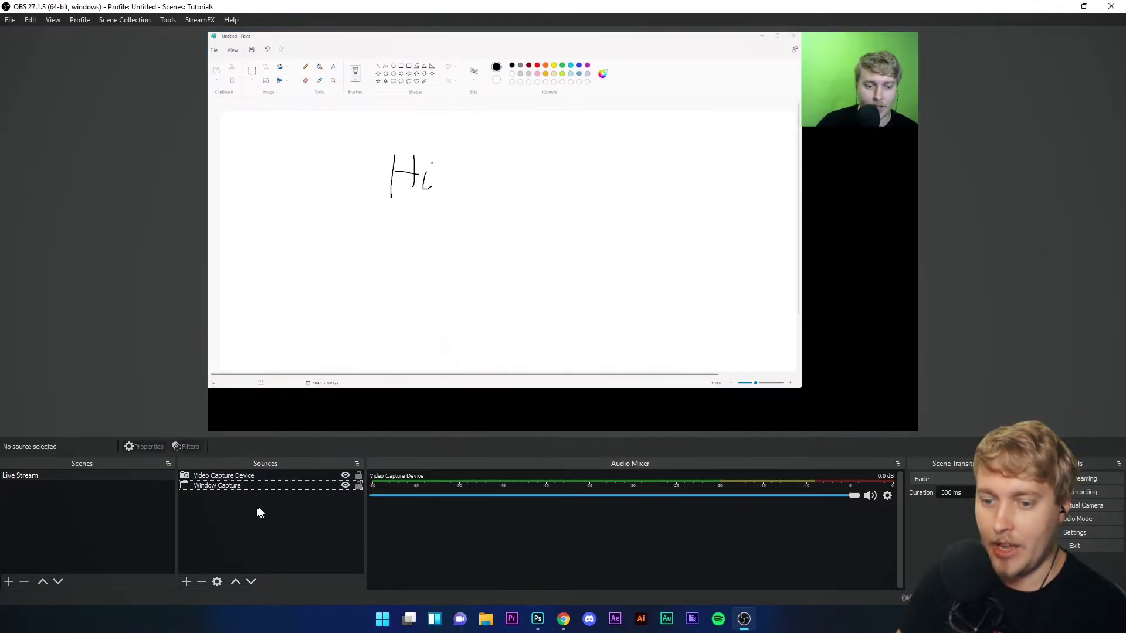
# Add an Image source with Stream-Overlay-PNG-Free-Download[1].png from the Overlays folder
pyautogui.click(188, 580)
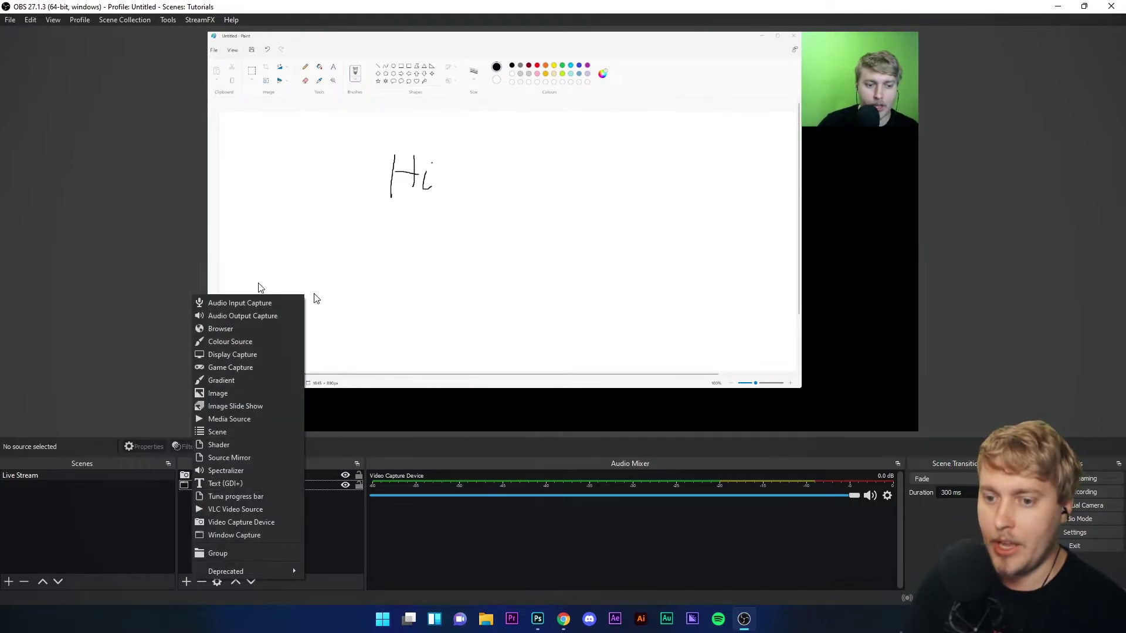
pyautogui.click(216, 395)
pyautogui.click(593, 389)
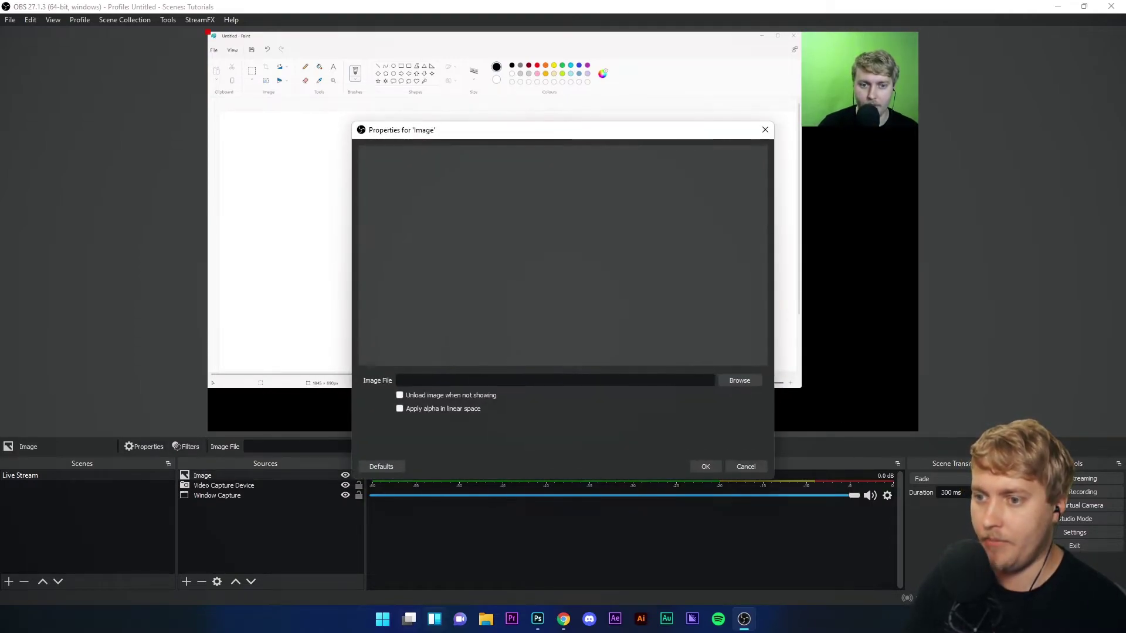
pyautogui.click(732, 381)
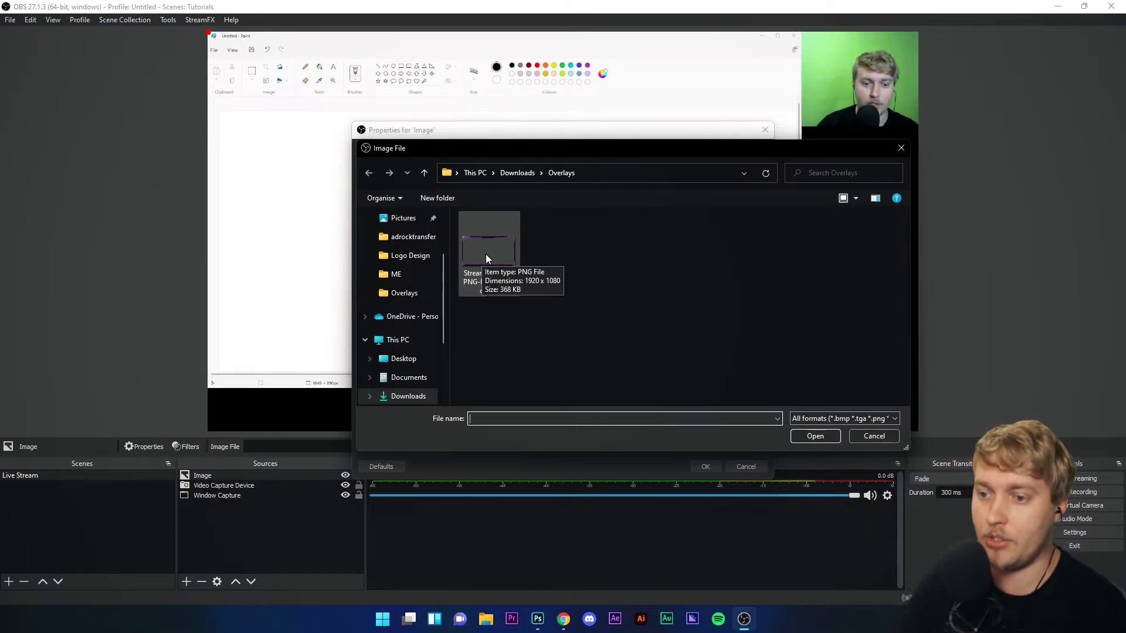
pyautogui.doubleClick(486, 254)
pyautogui.click(705, 467)
pyautogui.click(252, 582)
pyautogui.click(252, 582)
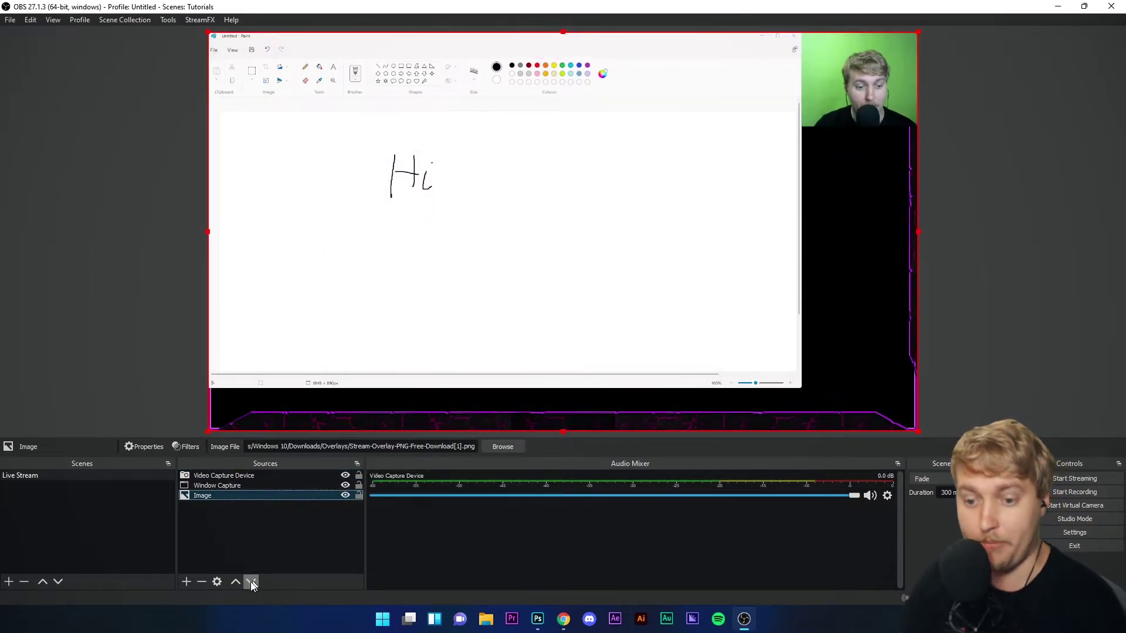
# Raise the overlay Image above the Paint capture and nudge Paint right and down inside the frame
pyautogui.click(234, 582)
pyautogui.click(235, 582)
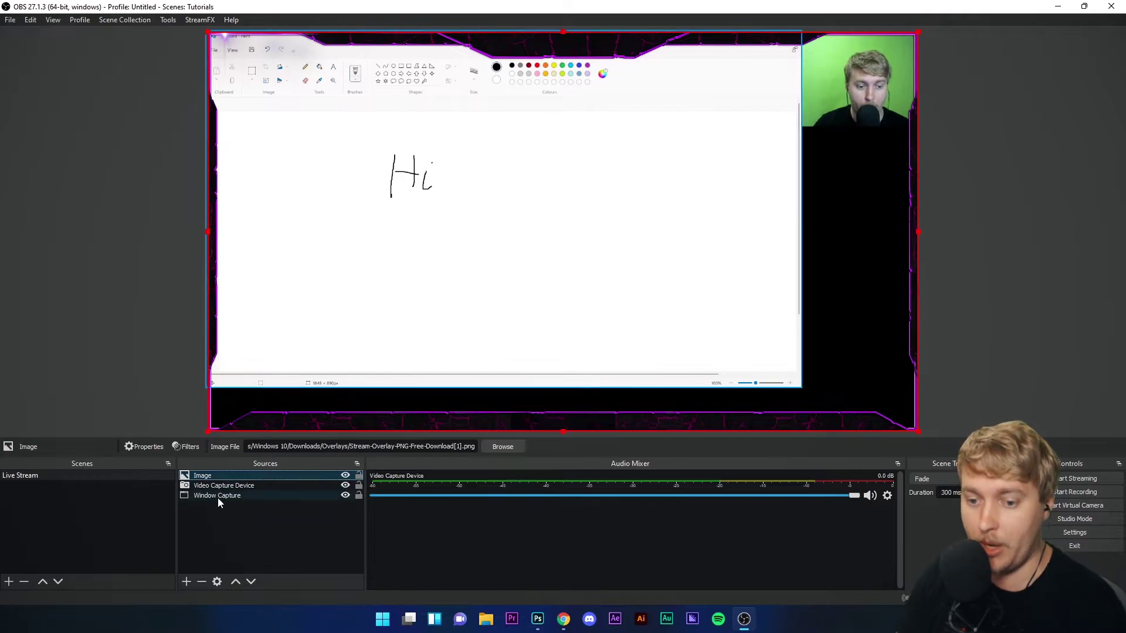
pyautogui.click(1111, 222)
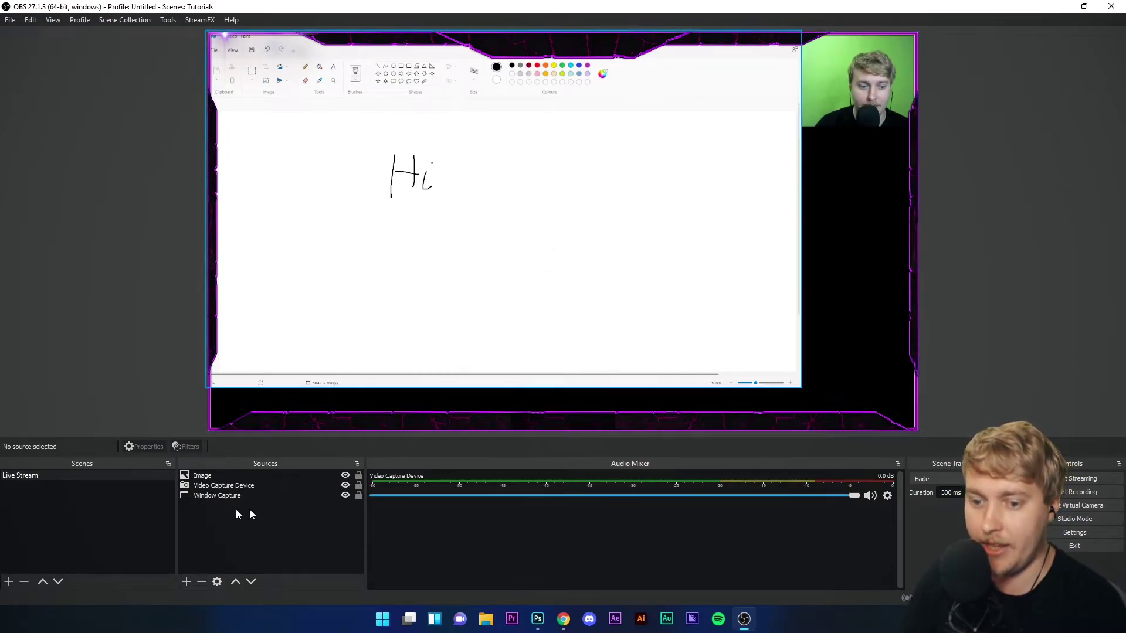
pyautogui.click(213, 496)
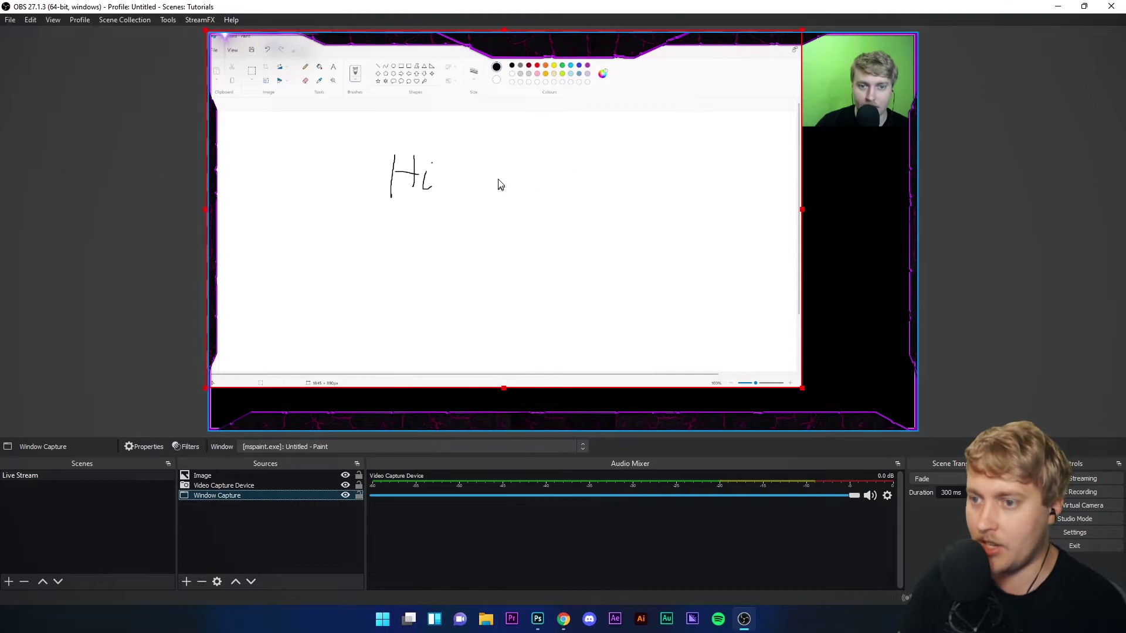
pyautogui.moveTo(501, 181)
pyautogui.mouseDown()
pyautogui.moveTo(537, 206)
pyautogui.moveTo(500, 193)
pyautogui.moveTo(512, 197)
pyautogui.mouseUp()
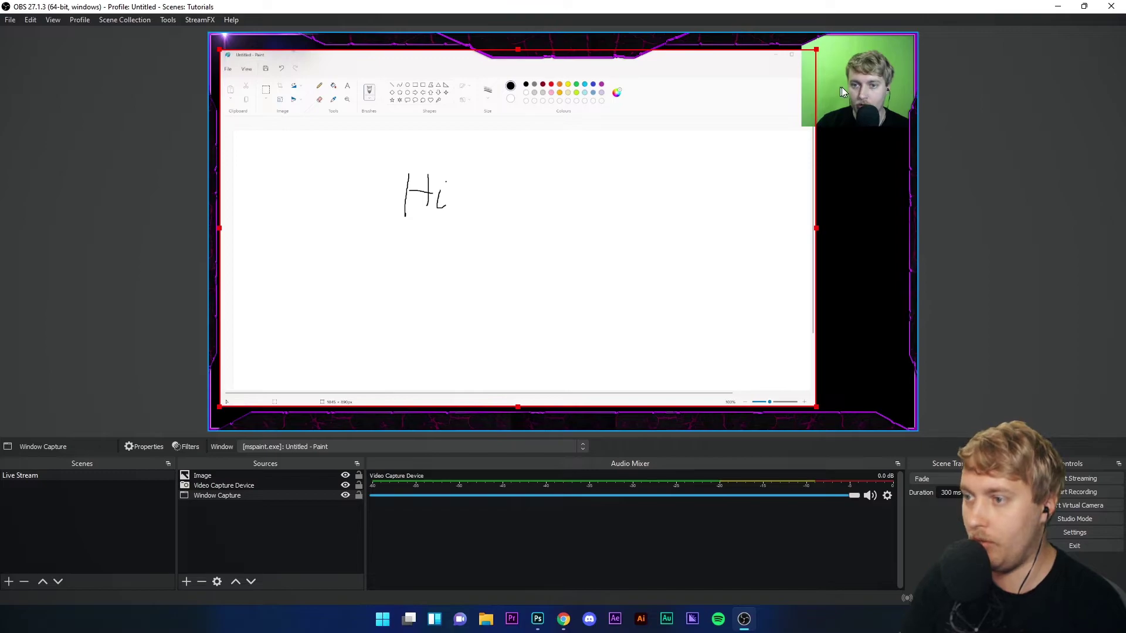
# Shift the overlay frame slightly left, then undo that move
pyautogui.click(875, 79)
pyautogui.moveTo(876, 82); pyautogui.dragTo(858, 86)
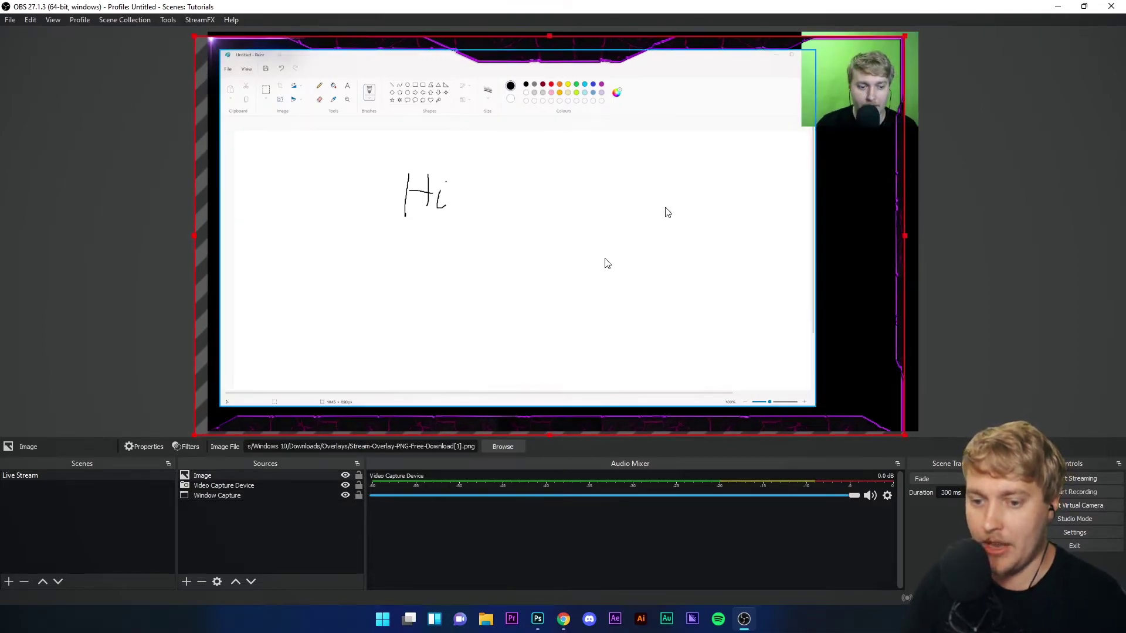
pyautogui.hotkey('ctrl', 'z')
# Drag the webcam feed from the top-right corner down onto the right of the Paint canvas
pyautogui.click(833, 82)
pyautogui.moveTo(835, 67)
pyautogui.mouseDown()
pyautogui.moveTo(543, 75)
pyautogui.moveTo(538, 39)
pyautogui.moveTo(531, 67)
pyautogui.moveTo(839, 141)
pyautogui.moveTo(836, 71)
pyautogui.mouseUp()
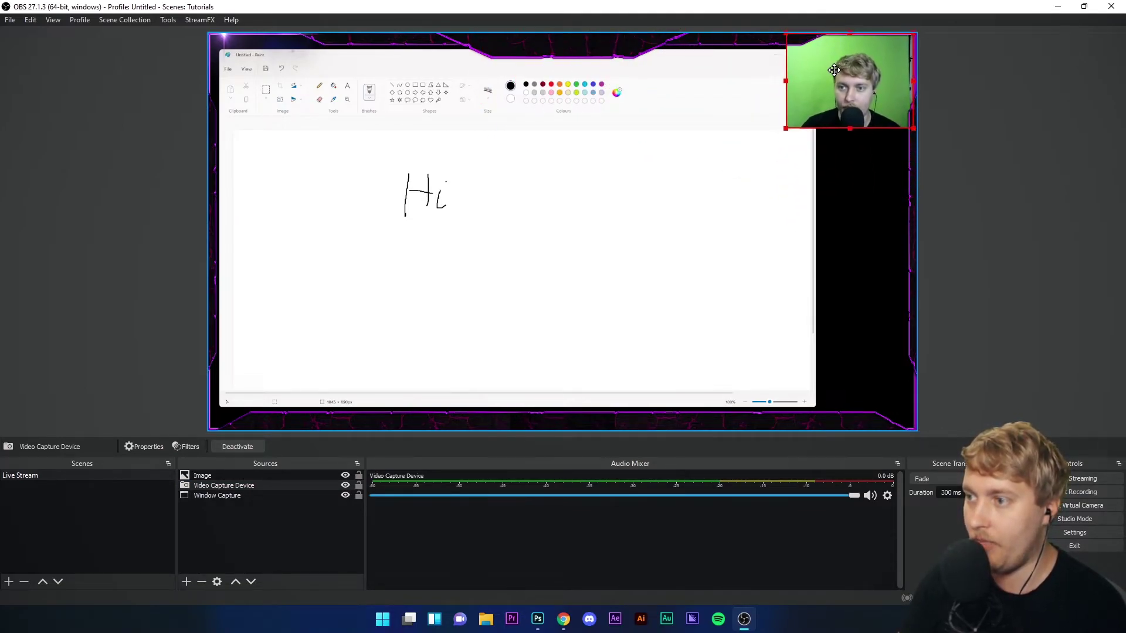
pyautogui.click(1093, 247)
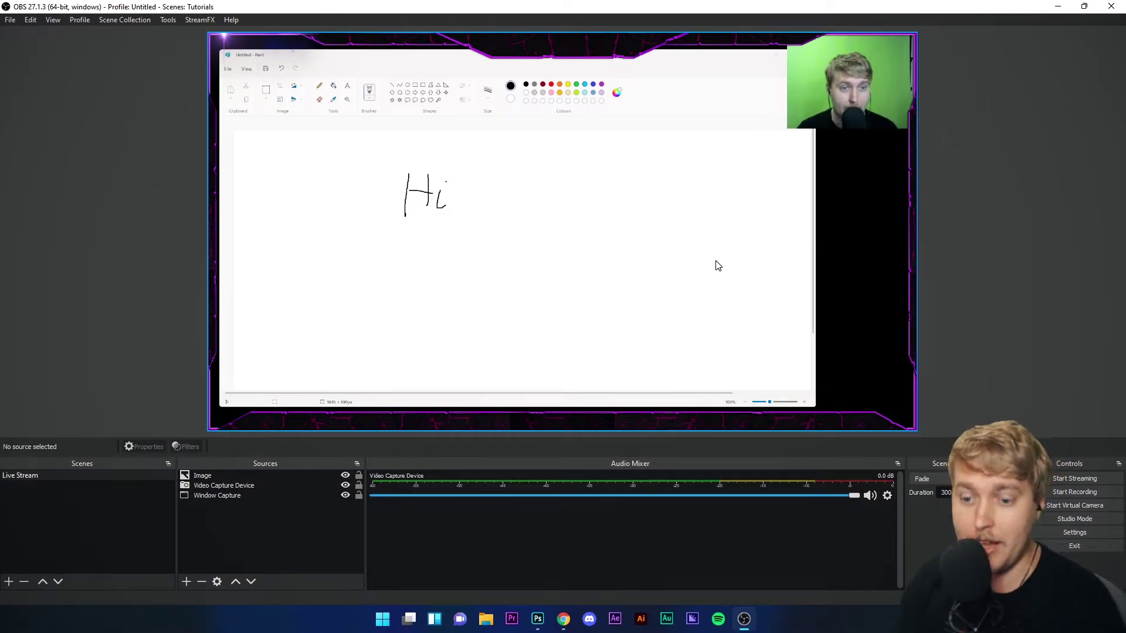
pyautogui.click(845, 94)
pyautogui.moveTo(857, 97); pyautogui.dragTo(793, 229)
# Add a Media Source that plays the local file webcame_frame.webm
pyautogui.click(187, 581)
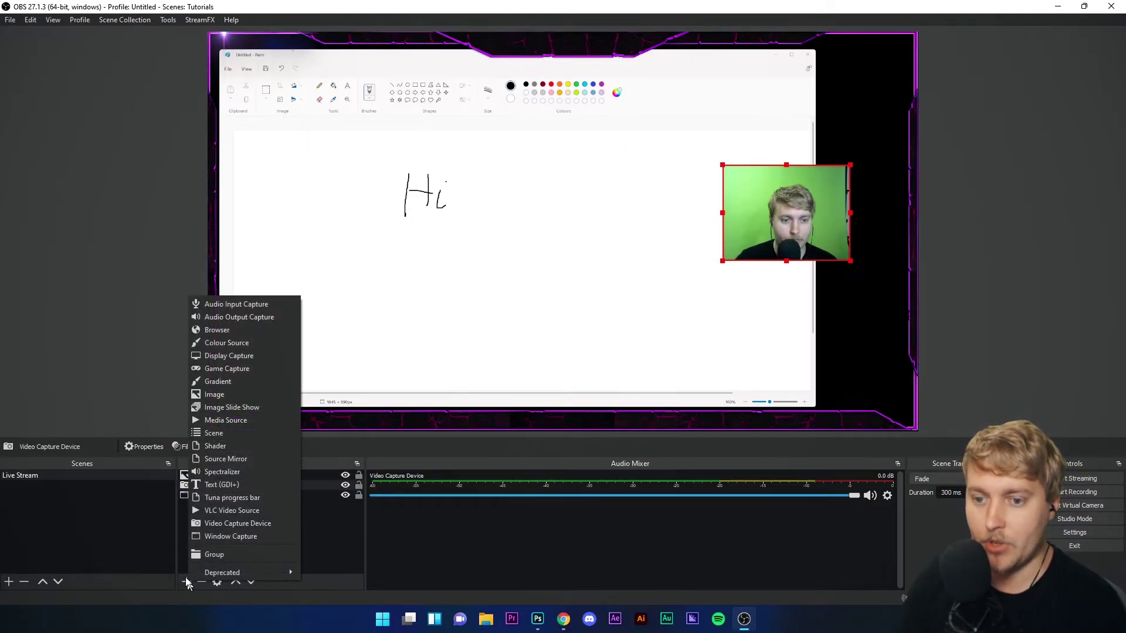
pyautogui.click(227, 421)
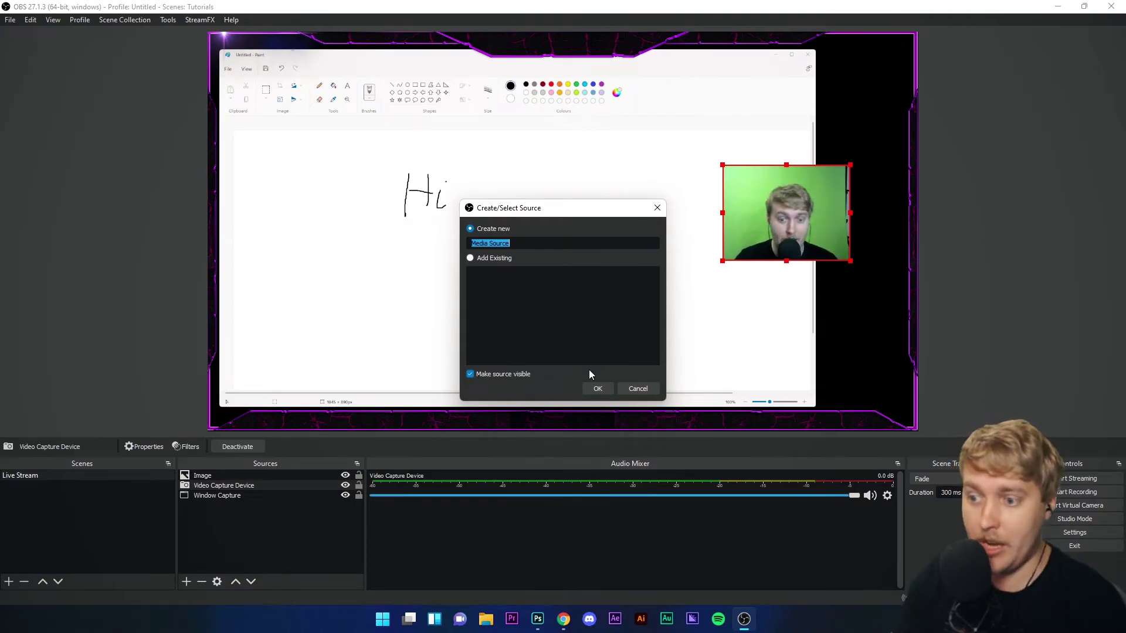
pyautogui.click(598, 389)
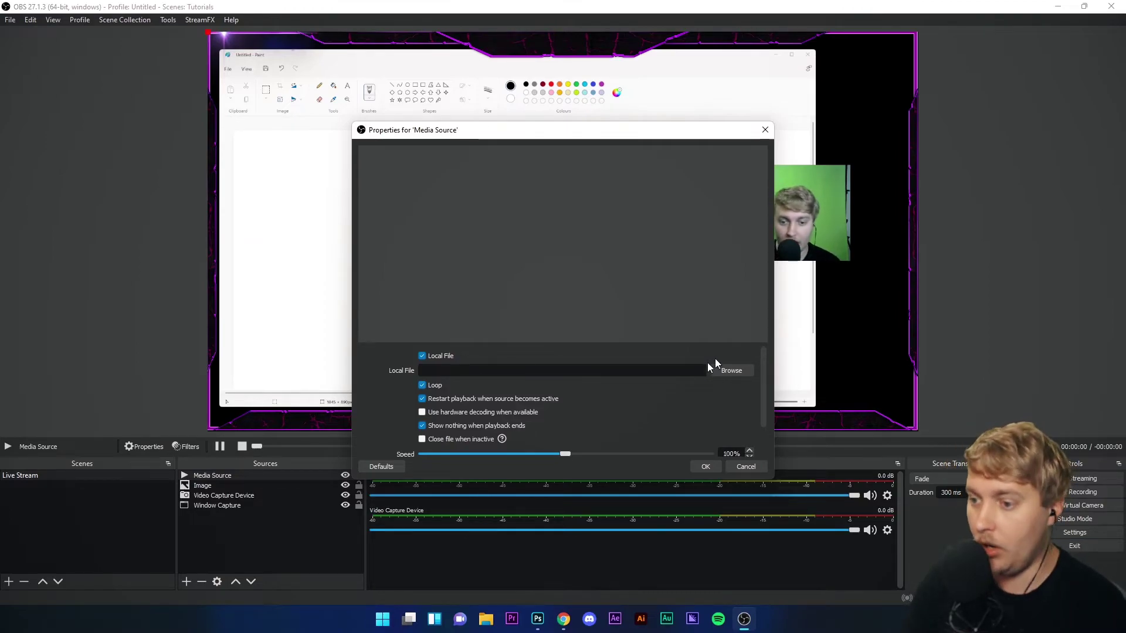
pyautogui.click(732, 371)
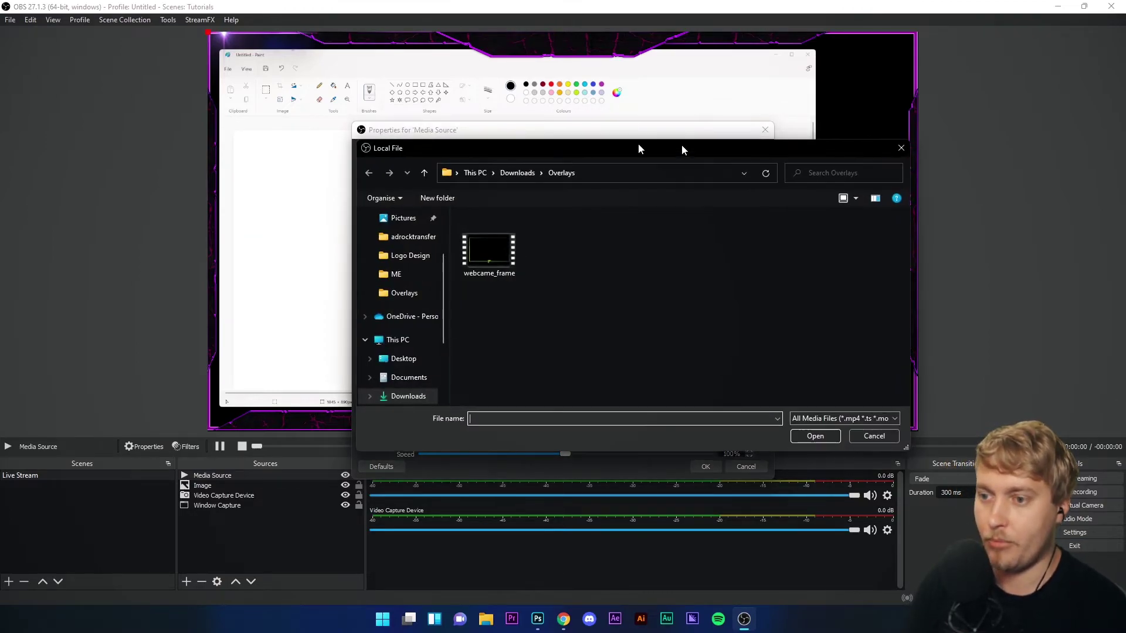
pyautogui.click(501, 264)
pyautogui.click(815, 436)
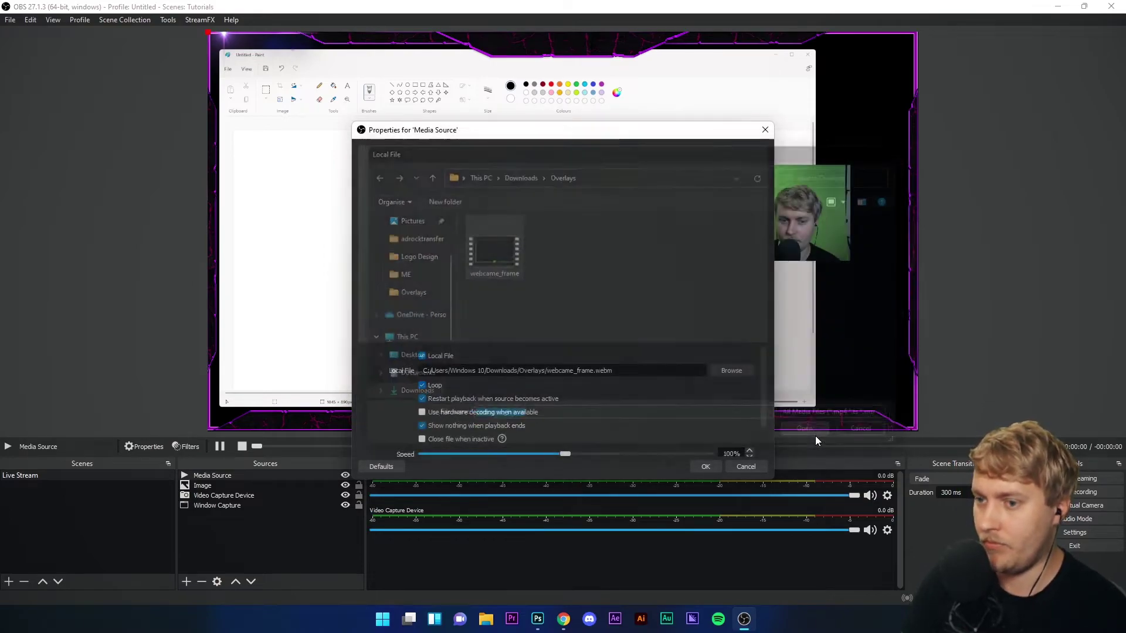
pyautogui.click(706, 467)
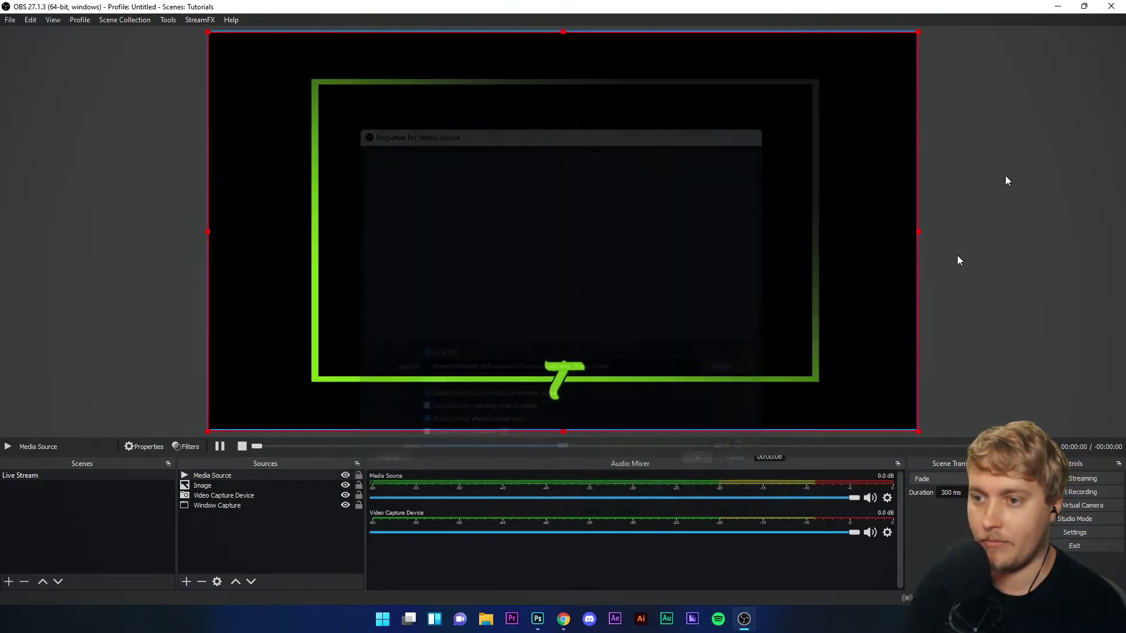
# Shrink the webcame_frame source around the webcam feed and layer it behind the camera
pyautogui.moveTo(208, 32)
pyautogui.mouseDown()
pyautogui.moveTo(403, 164)
pyautogui.moveTo(688, 301)
pyautogui.mouseUp()
pyautogui.moveTo(816, 354); pyautogui.dragTo(795, 205)
pyautogui.moveTo(214, 474); pyautogui.dragTo(214, 500)
pyautogui.moveTo(874, 244); pyautogui.dragTo(869, 243)
# Replace the old Media Source with a new one using Comp 1.webm as its local file
pyautogui.click(202, 583)
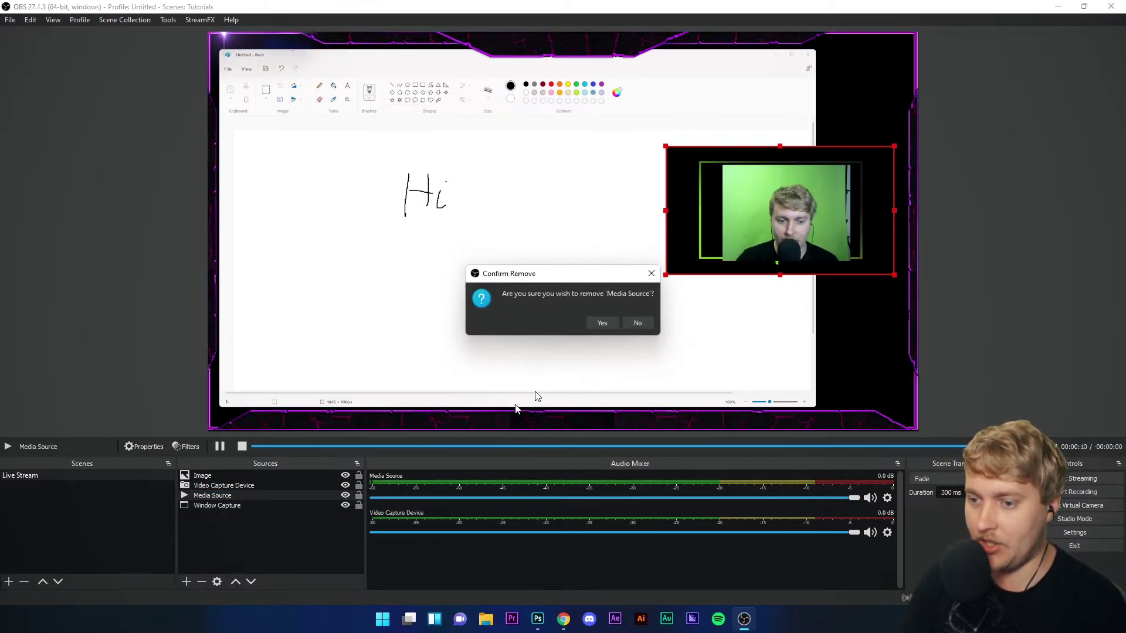
pyautogui.click(603, 324)
pyautogui.click(186, 582)
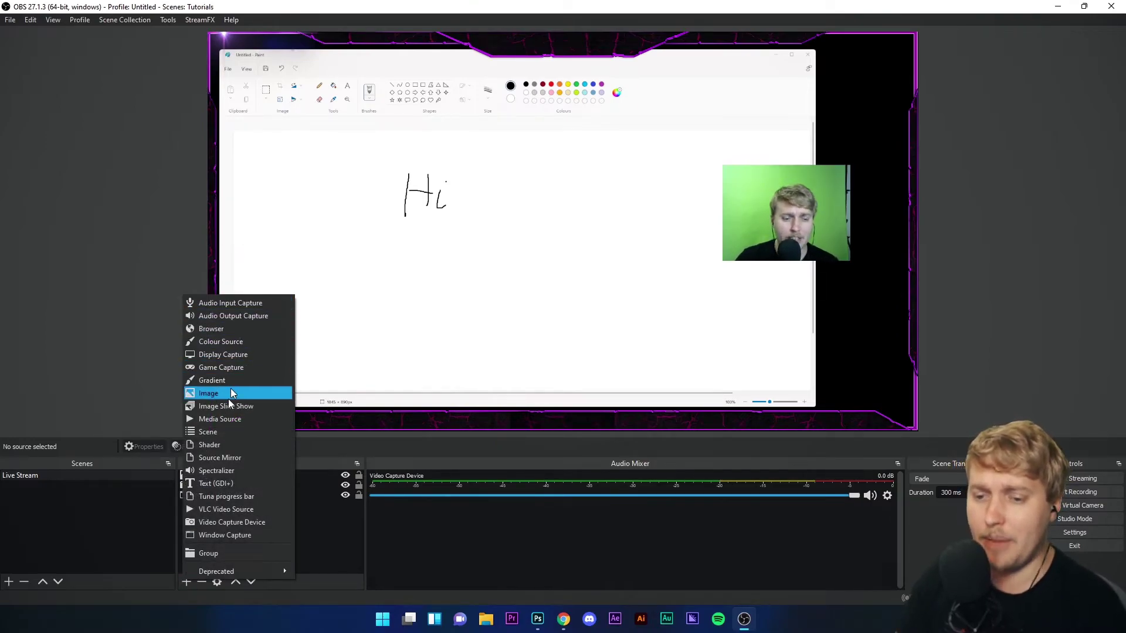
pyautogui.click(220, 418)
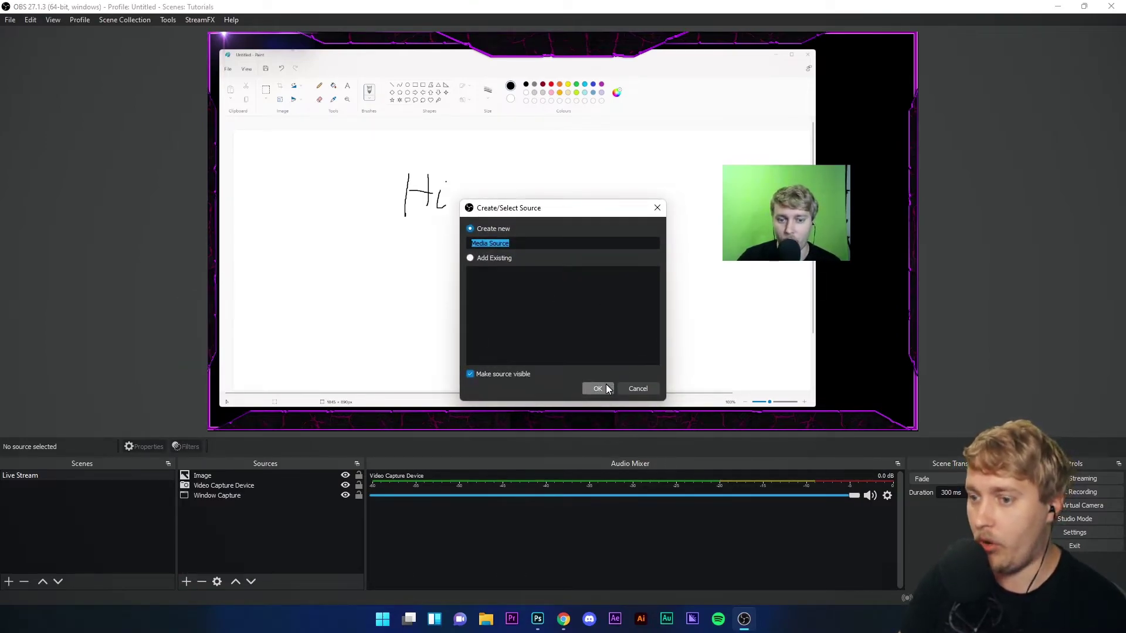
pyautogui.click(603, 389)
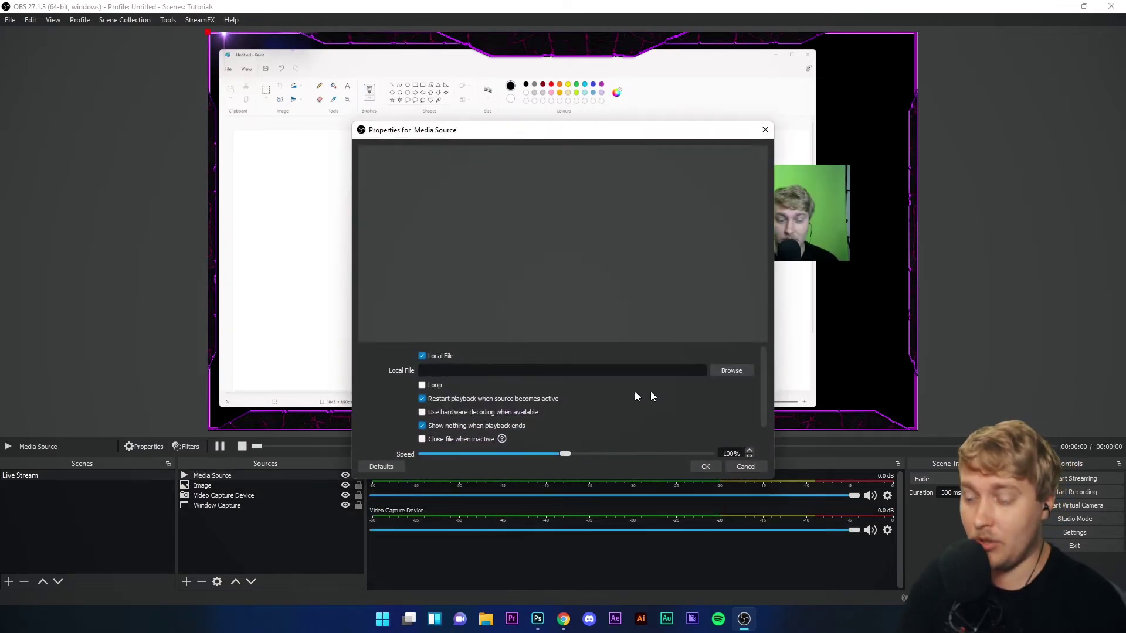
pyautogui.click(736, 374)
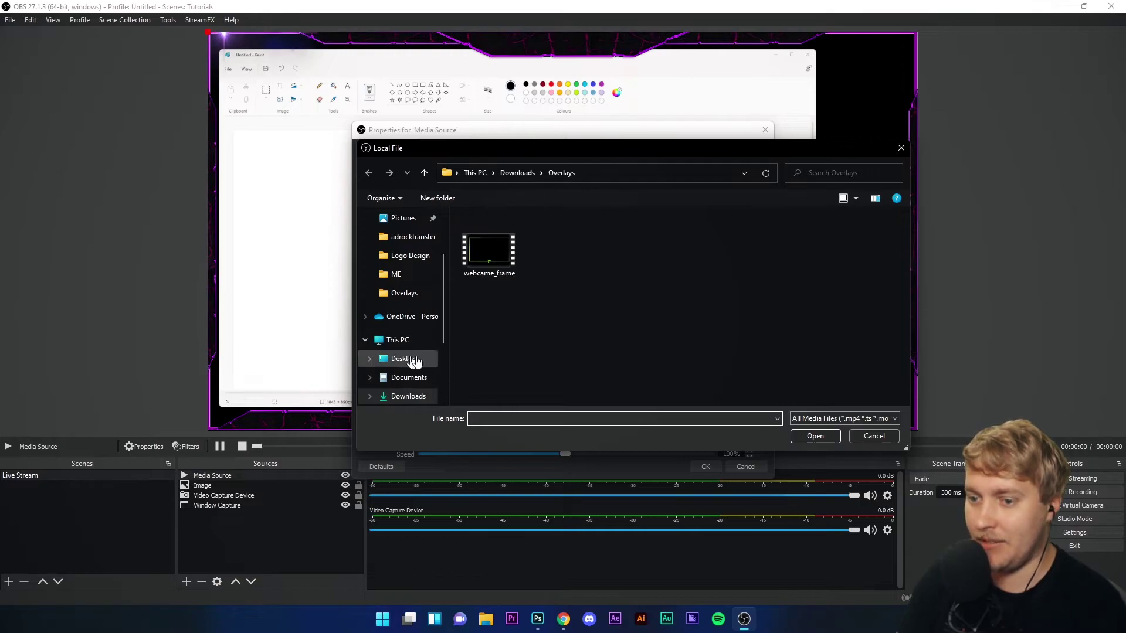
pyautogui.press('Escape')
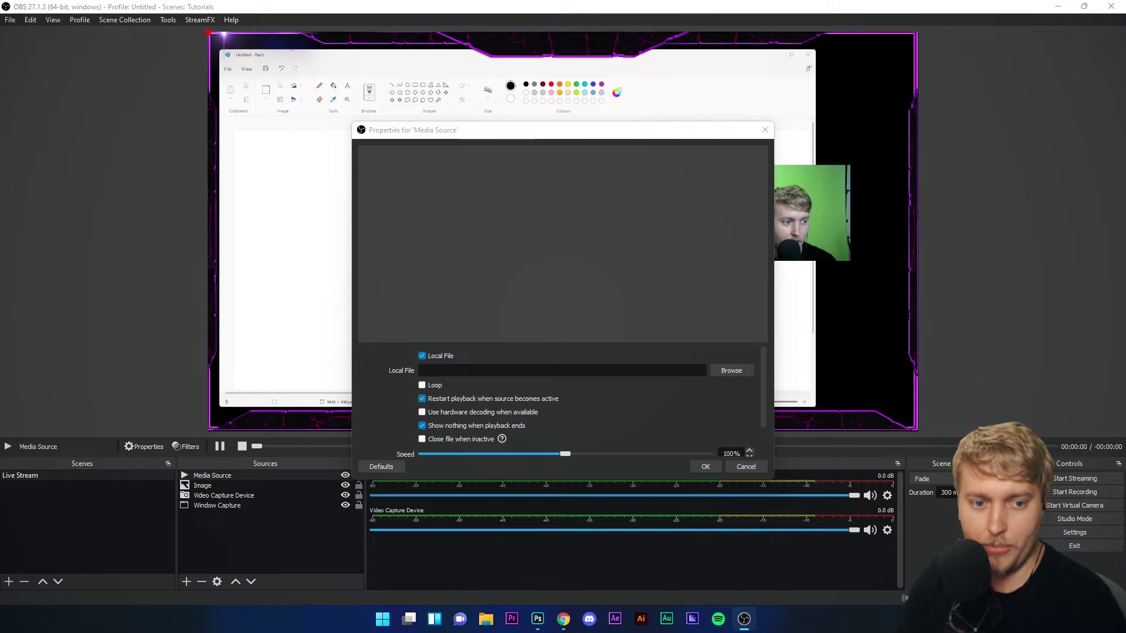
pyautogui.press('Return')
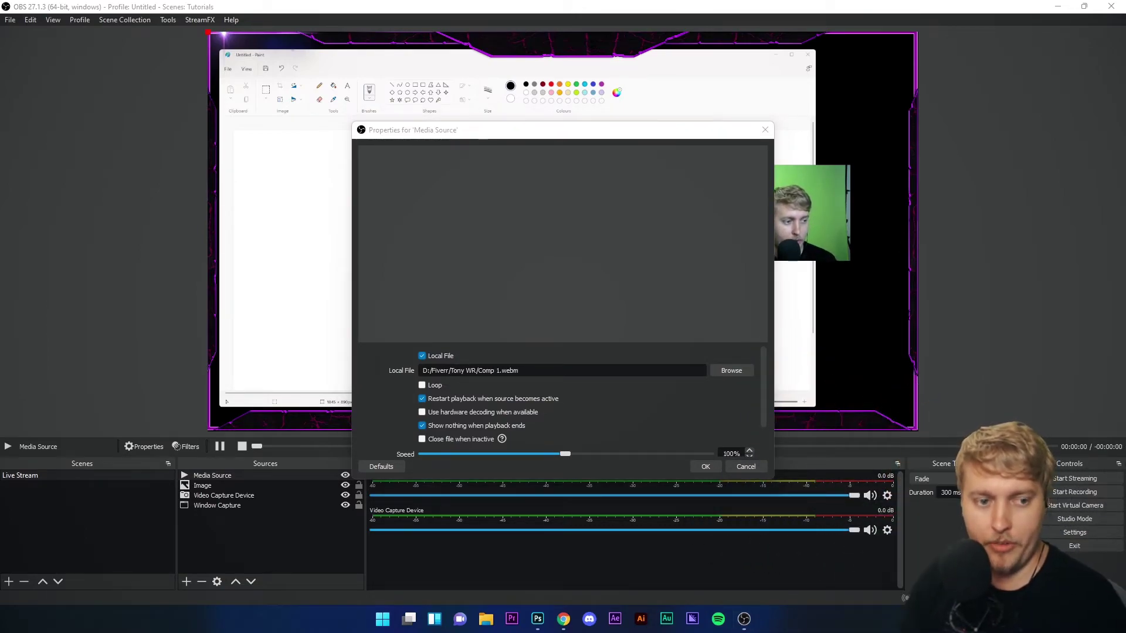
# Apply the Comp 1.webm source, then shrink it and move it toward the webcam
pyautogui.click(705, 467)
pyautogui.click(203, 486)
pyautogui.click(212, 476)
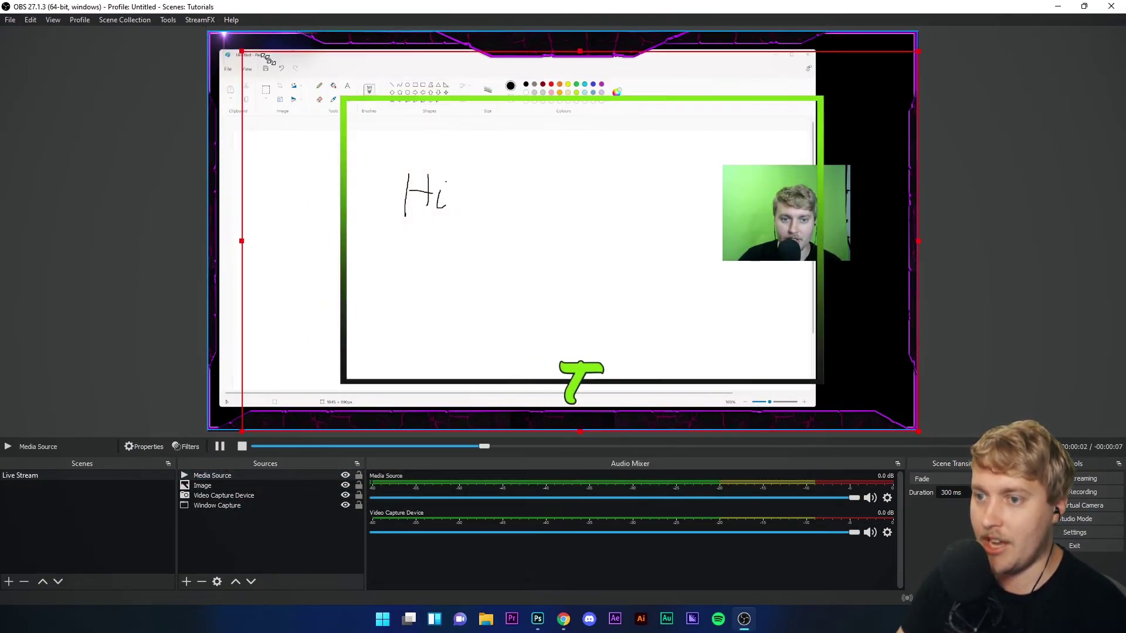
pyautogui.moveTo(212, 35); pyautogui.dragTo(497, 181)
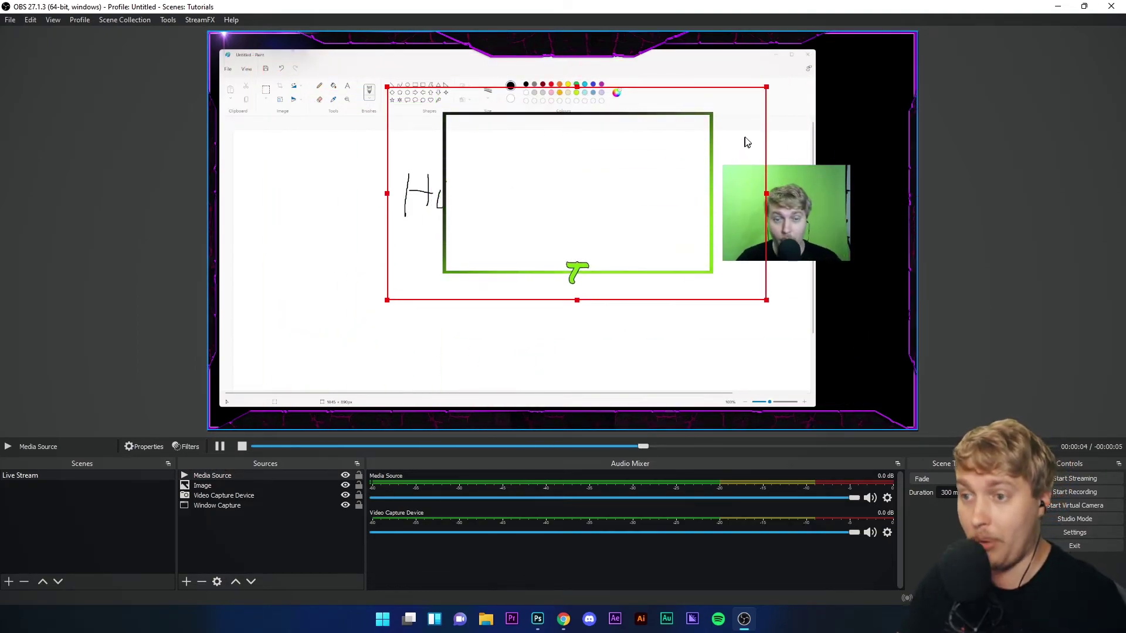
pyautogui.moveTo(765, 89); pyautogui.dragTo(897, 157)
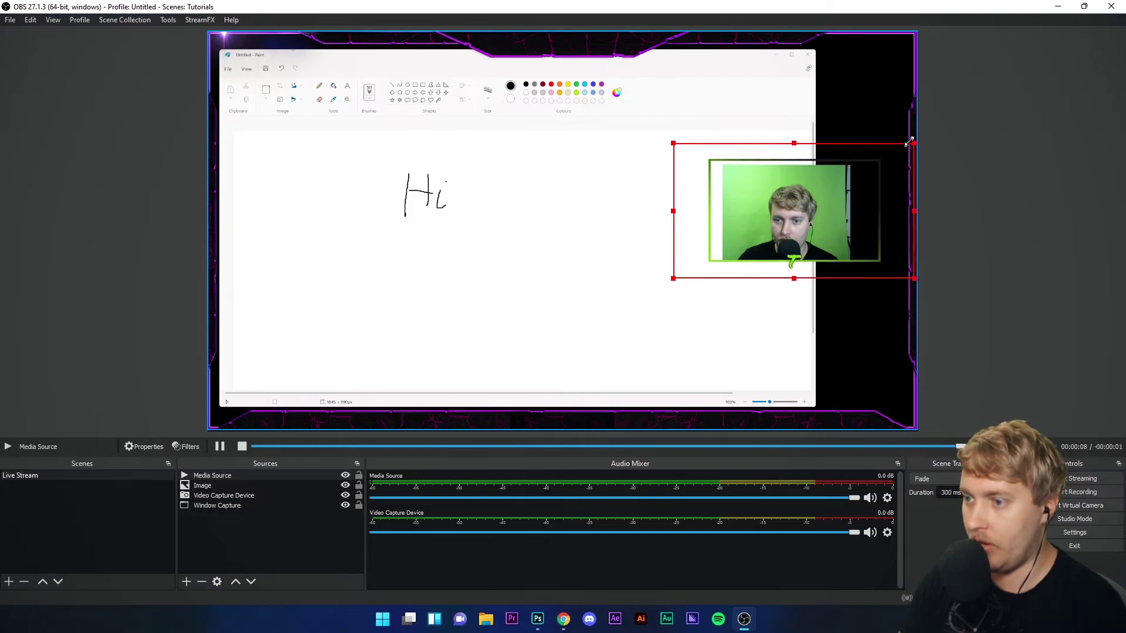
# Review the purple border and animated frame settings, closing both unchanged
pyautogui.click(881, 170)
pyautogui.moveTo(880, 170); pyautogui.dragTo(883, 168)
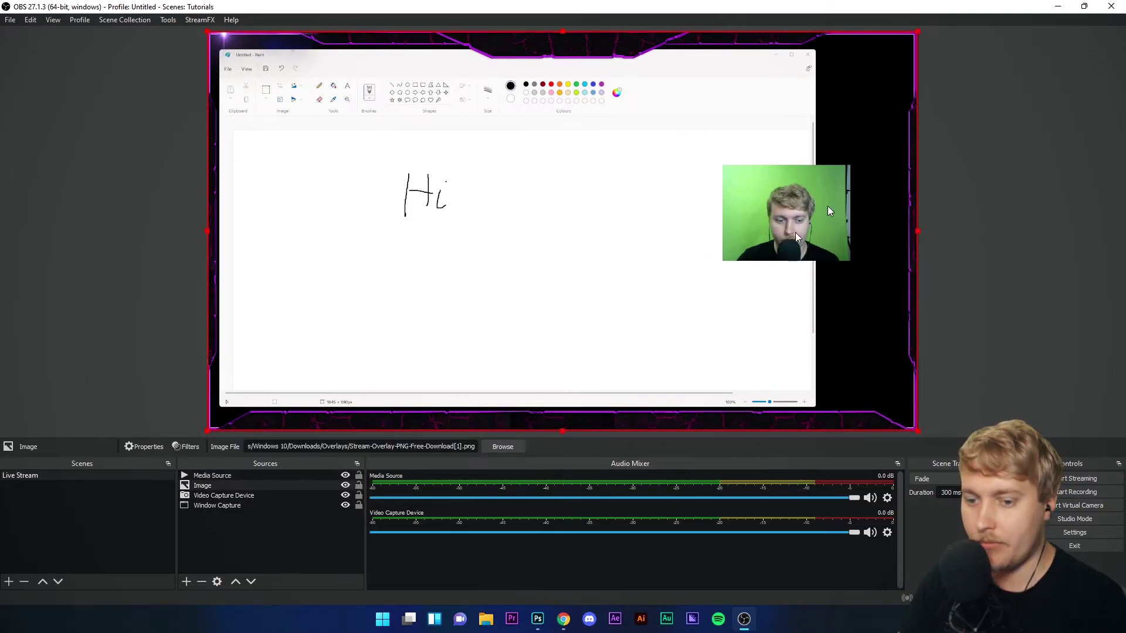
pyautogui.click(216, 477)
pyautogui.click(217, 484)
pyautogui.doubleClick(216, 485)
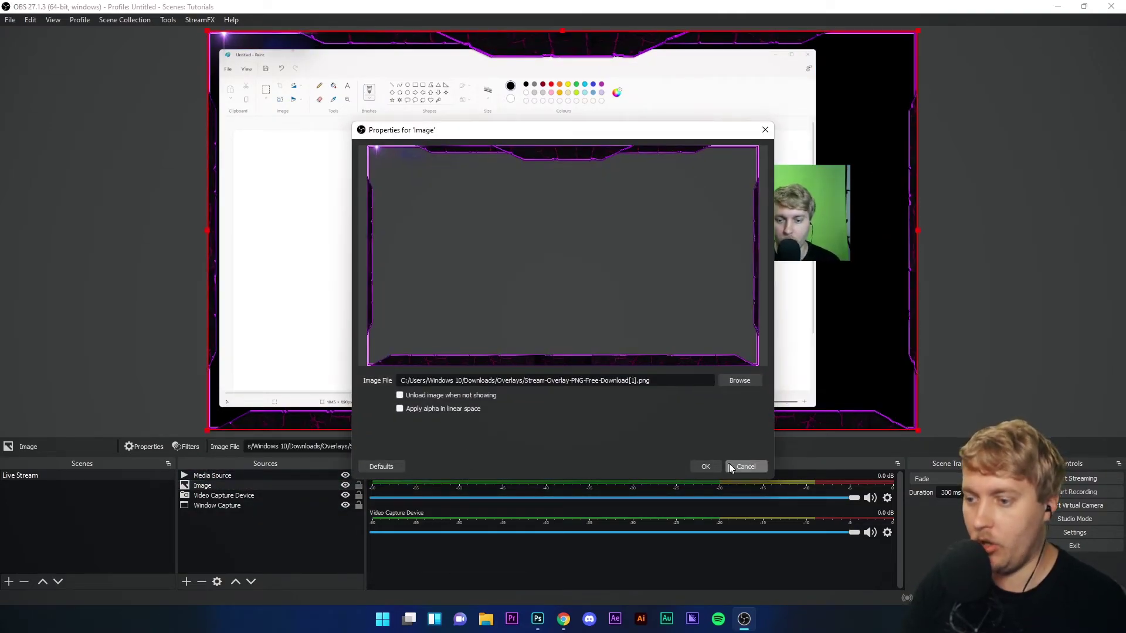
pyautogui.click(746, 465)
pyautogui.doubleClick(240, 476)
pyautogui.click(428, 380)
# Replay the animated frame, then nudge it slightly lower and smaller around the webcam
pyautogui.click(695, 456)
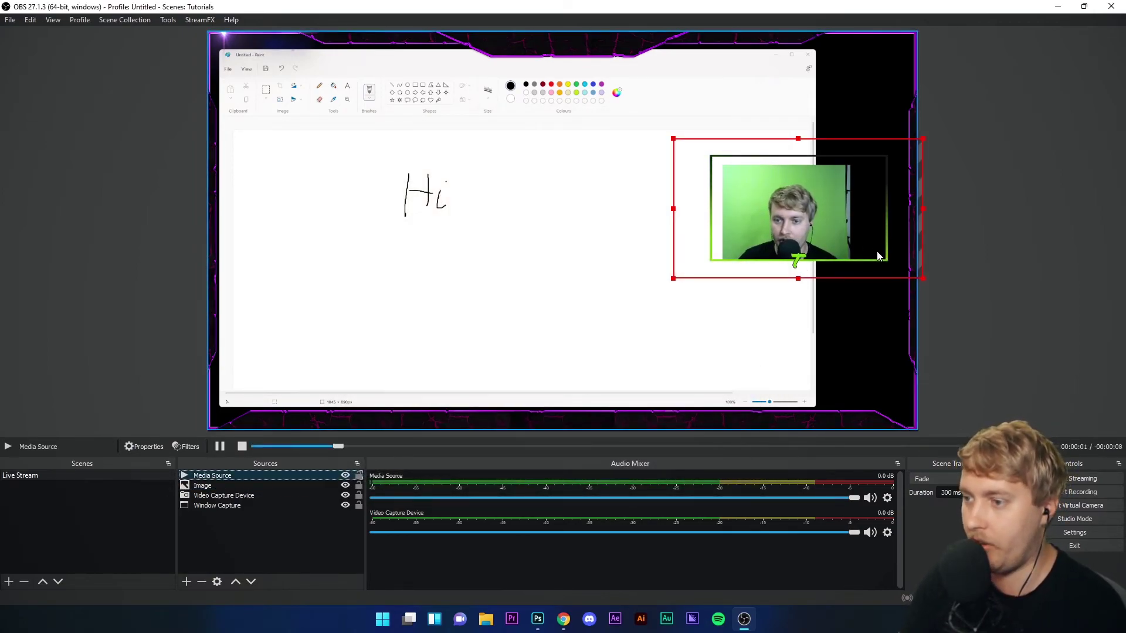
pyautogui.moveTo(877, 251); pyautogui.dragTo(873, 255)
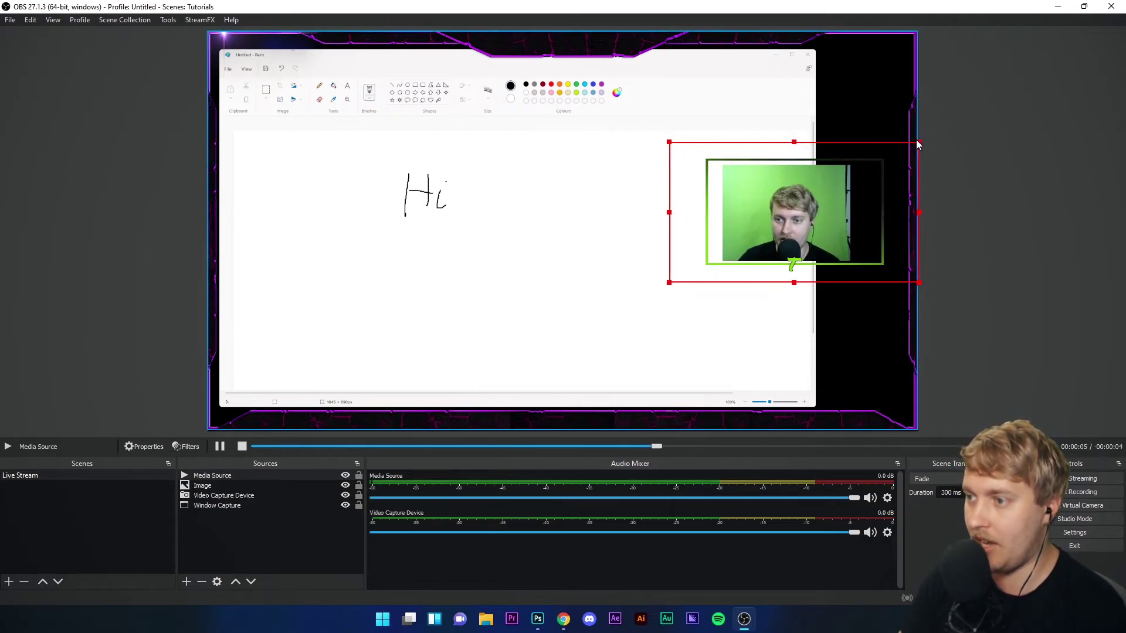
pyautogui.moveTo(917, 141); pyautogui.dragTo(909, 145)
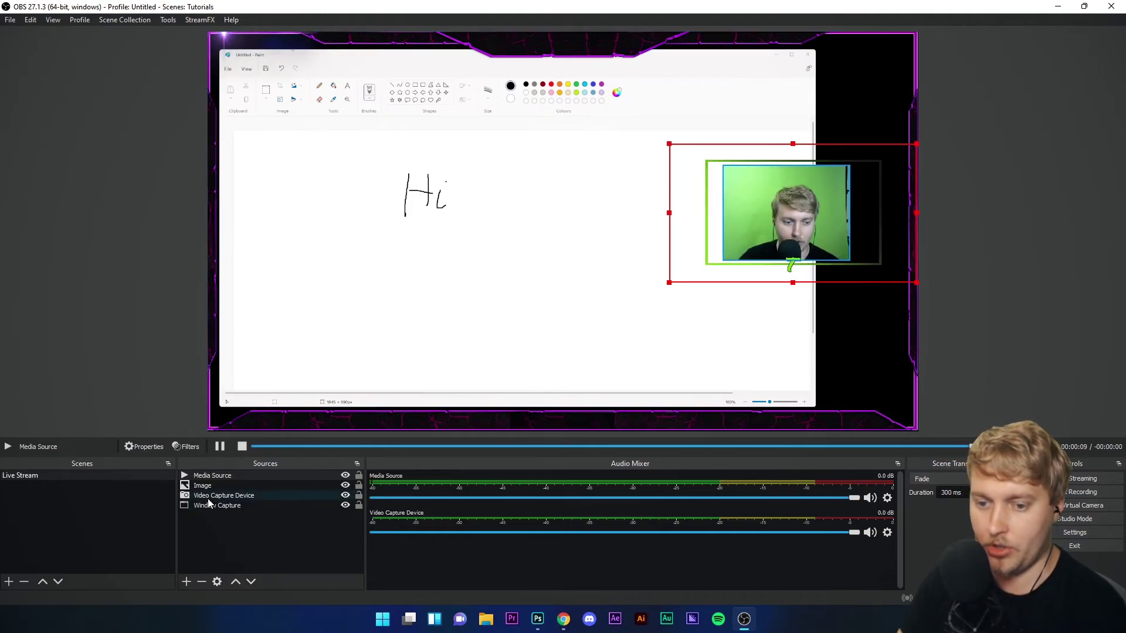
# Adjust the webcam feed's corner, top and bottom edges to fit inside the green frame
pyautogui.click(209, 497)
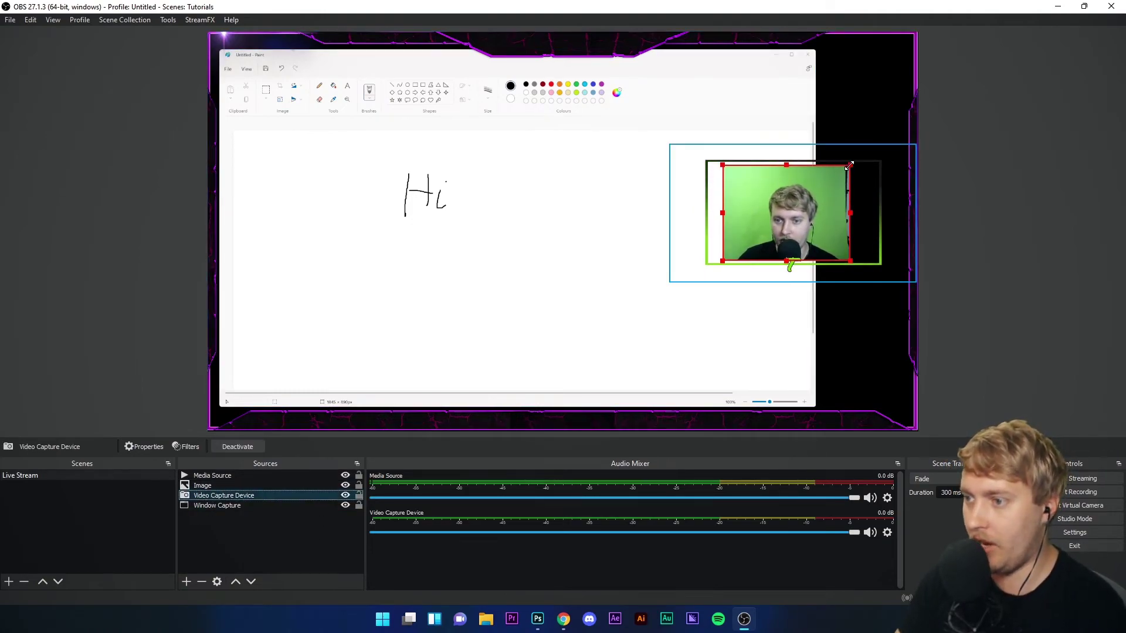
pyautogui.moveTo(850, 165); pyautogui.dragTo(825, 196)
pyautogui.moveTo(704, 141)
pyautogui.mouseDown()
pyautogui.moveTo(668, 141)
pyautogui.moveTo(707, 144)
pyautogui.mouseUp()
pyautogui.moveTo(794, 145); pyautogui.dragTo(793, 160)
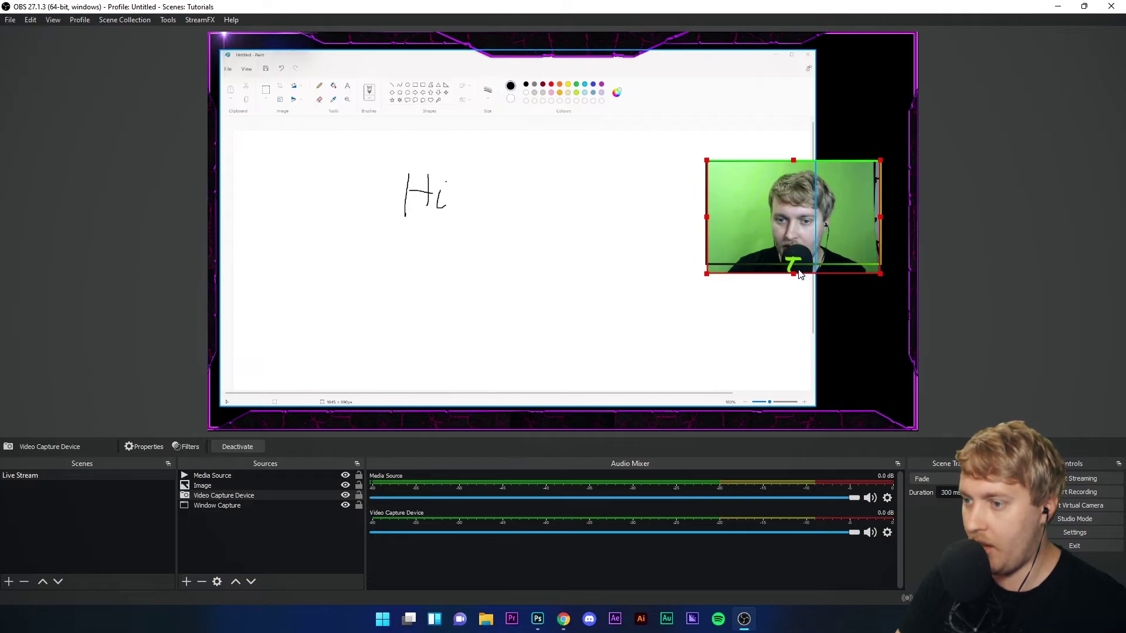
pyautogui.moveTo(793, 274); pyautogui.dragTo(792, 266)
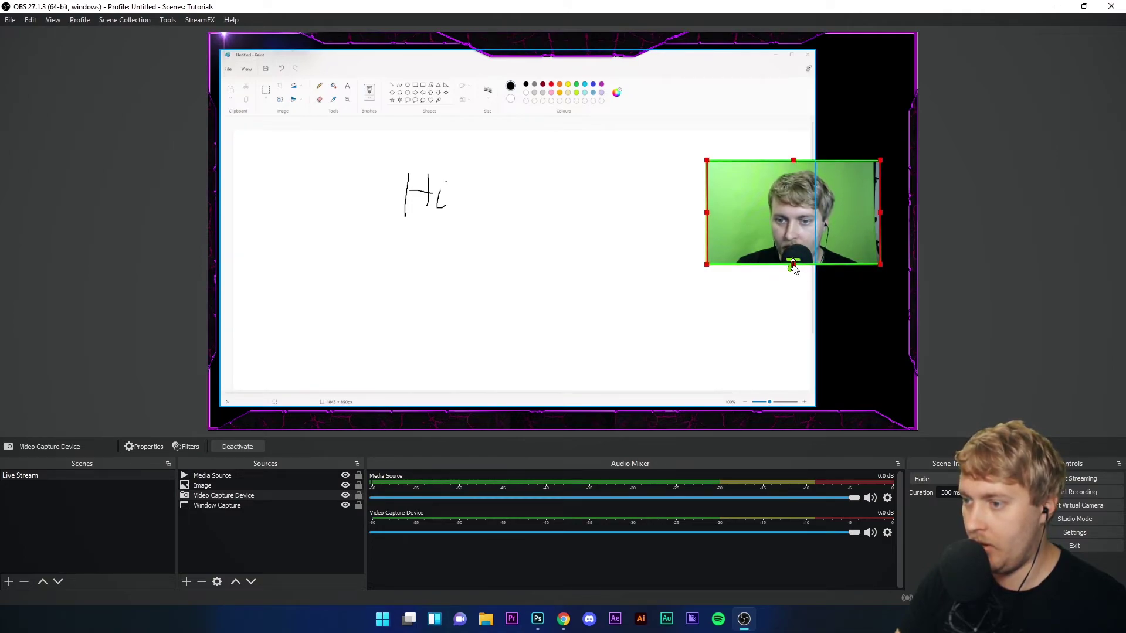
pyautogui.click(1044, 271)
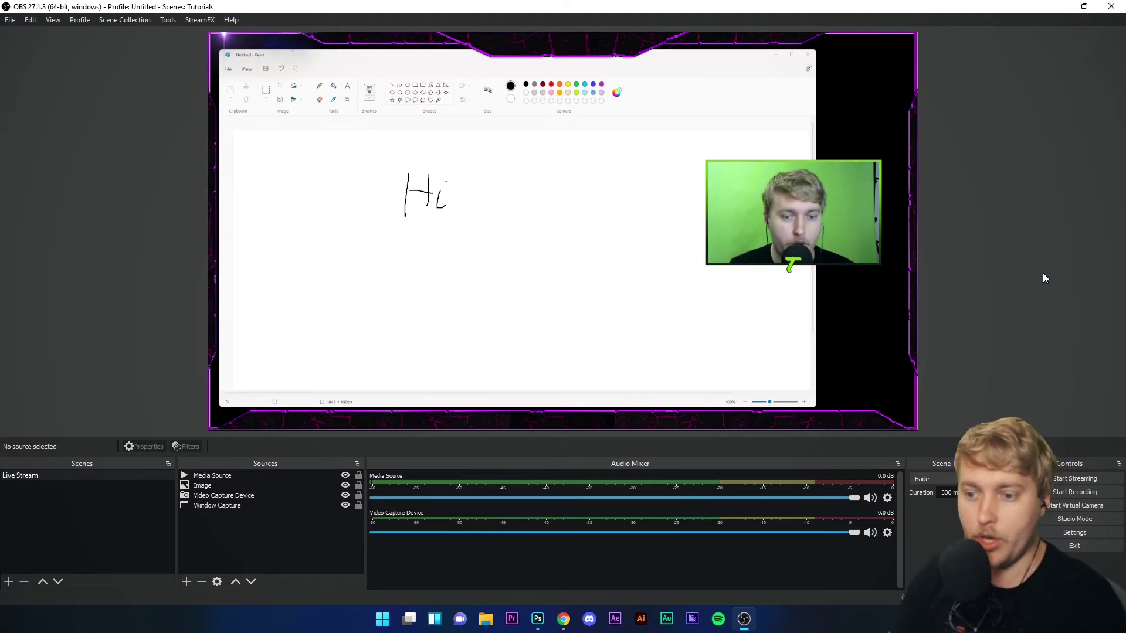
# Create a Text (GDI+) source and enter the first line 'Owned.tv'
pyautogui.click(186, 581)
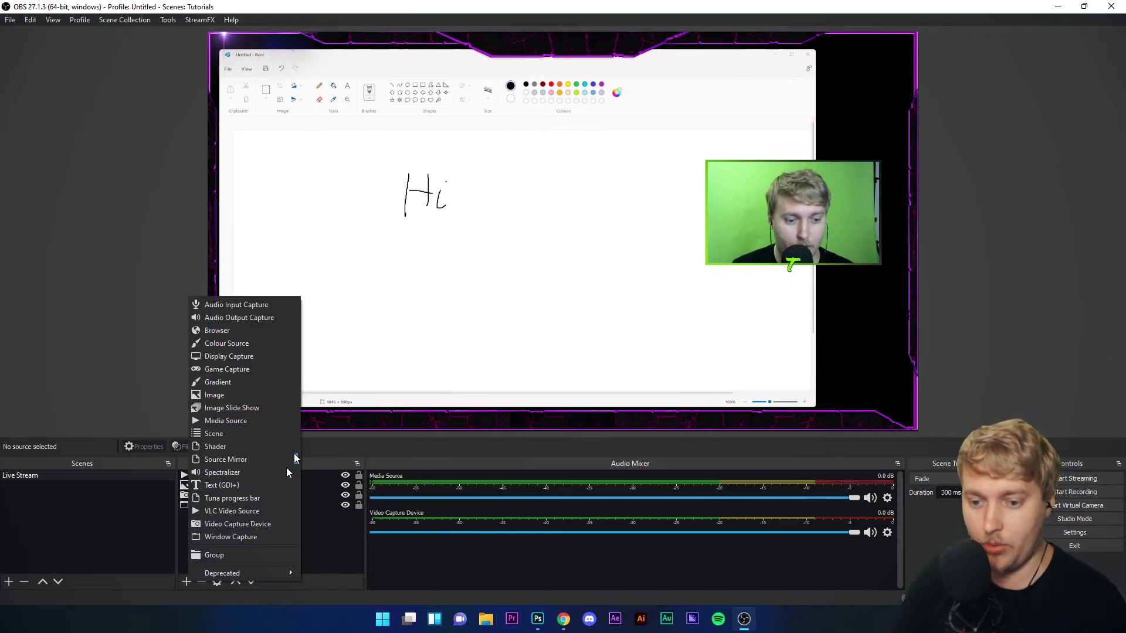
pyautogui.click(281, 485)
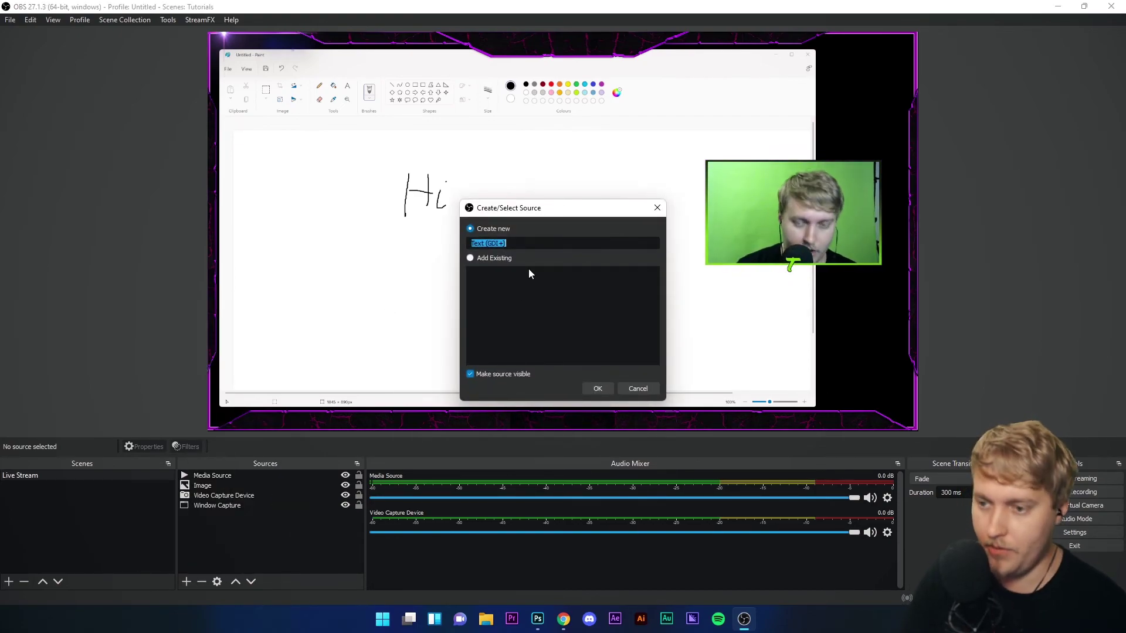
pyautogui.press('Return')
pyautogui.click(534, 421)
pyautogui.write('Ow')
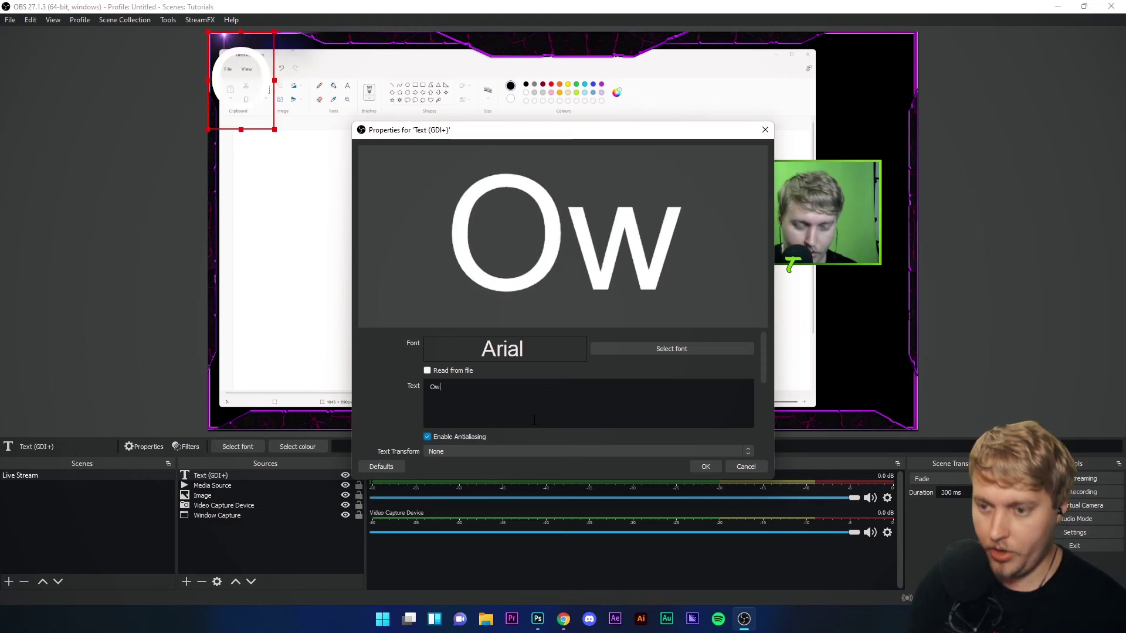
pyautogui.write('ned,tg')
pyautogui.press('BackSpace')
pyautogui.write('b')
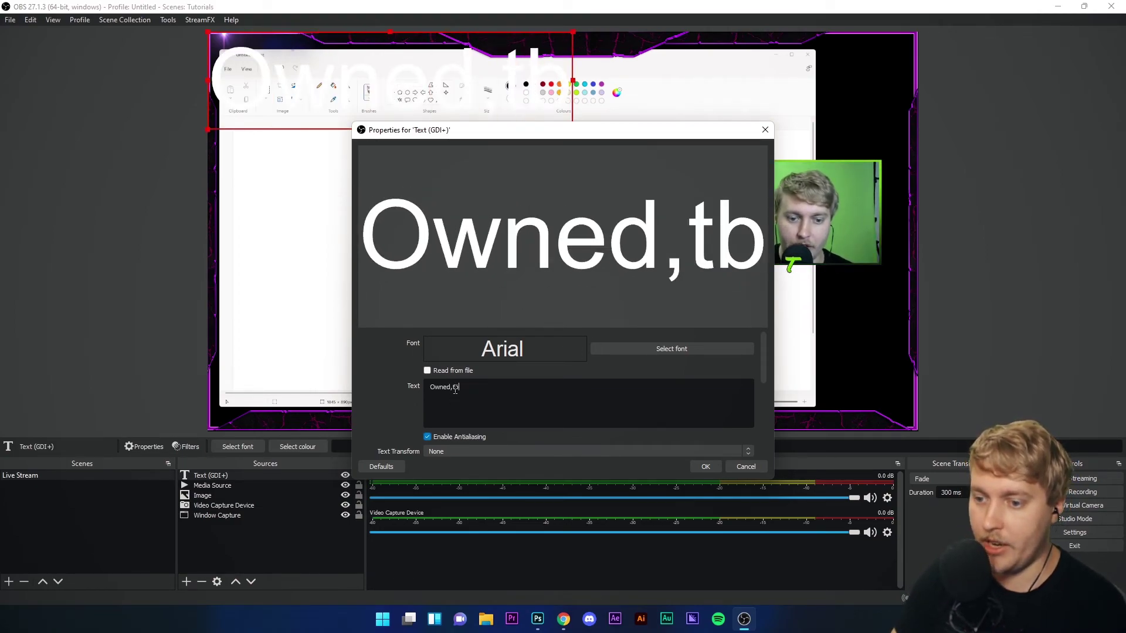
pyautogui.write('.tv')
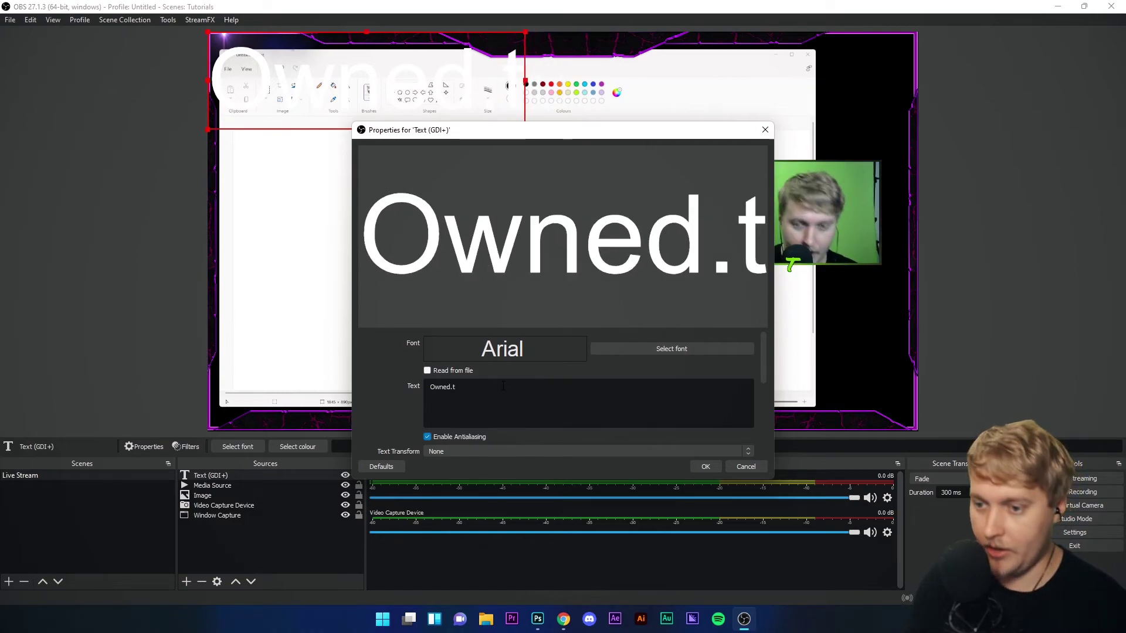
# Set the text font to Arial and the text colour to black
pyautogui.click(671, 349)
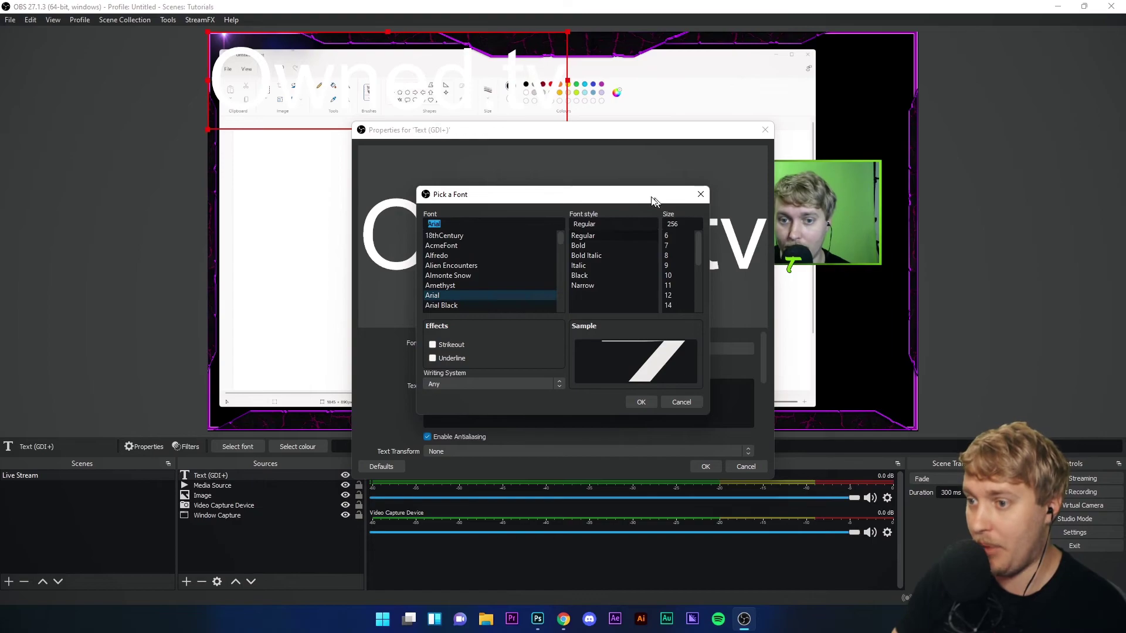
pyautogui.moveTo(649, 200); pyautogui.dragTo(578, 161)
pyautogui.moveTo(639, 380); pyautogui.dragTo(732, 467)
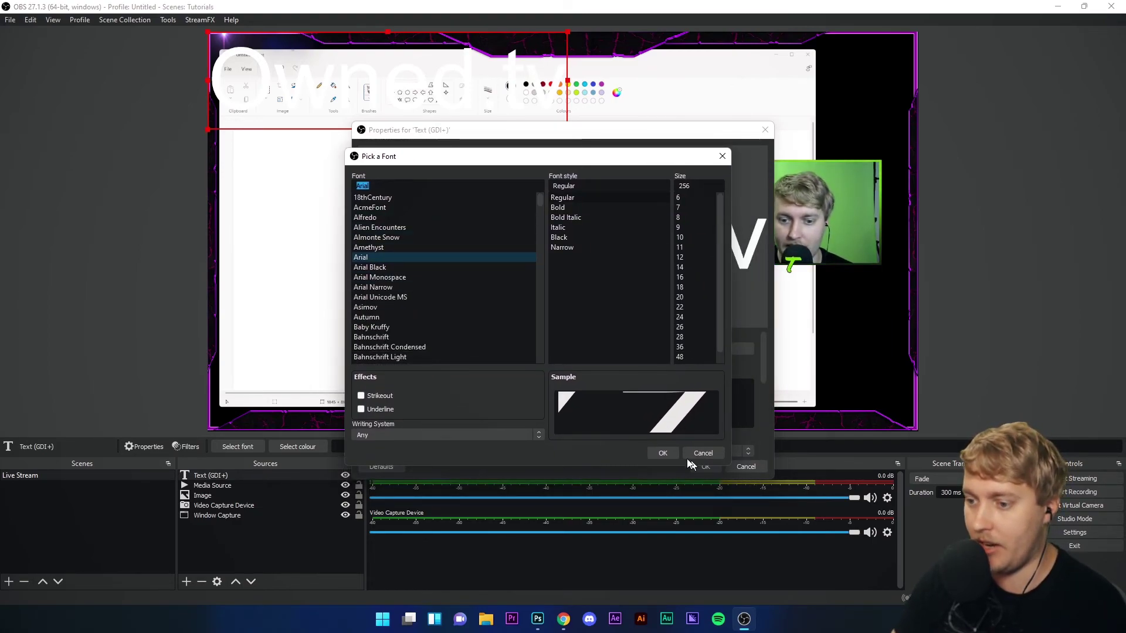
pyautogui.click(654, 453)
pyautogui.scroll(-5, 451, 399)
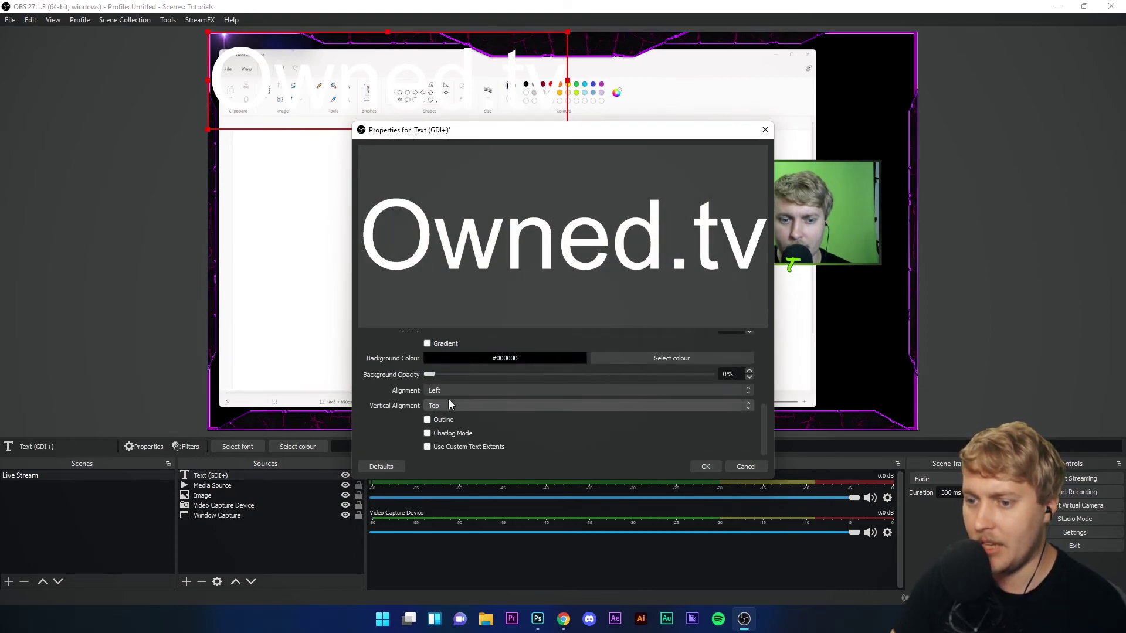
pyautogui.scroll(2, 622, 393)
pyautogui.click(639, 417)
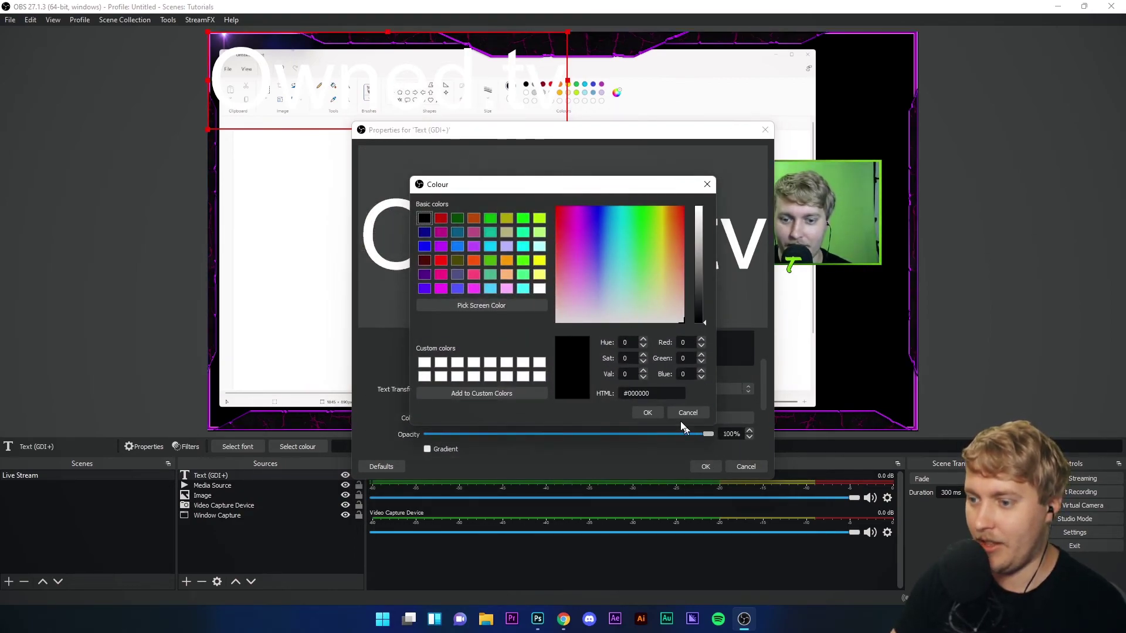
pyautogui.click(647, 412)
pyautogui.scroll(2, 519, 351)
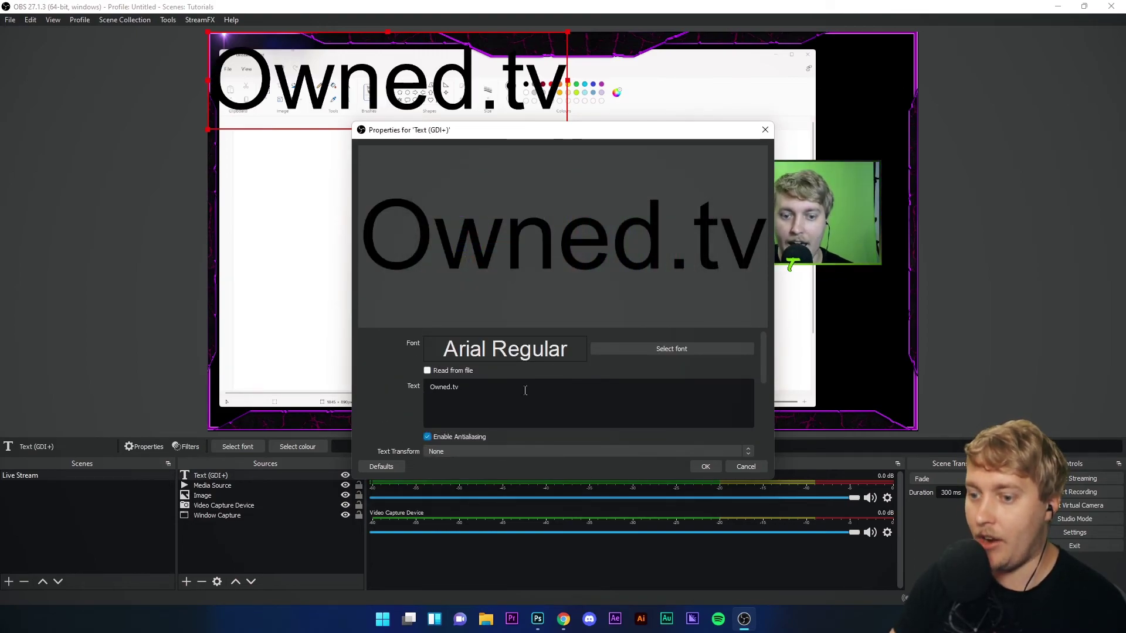
# Add a second line reading 'nerdordie' and apply the text settings
pyautogui.click(519, 390)
pyautogui.press('Return')
pyautogui.write('neror')
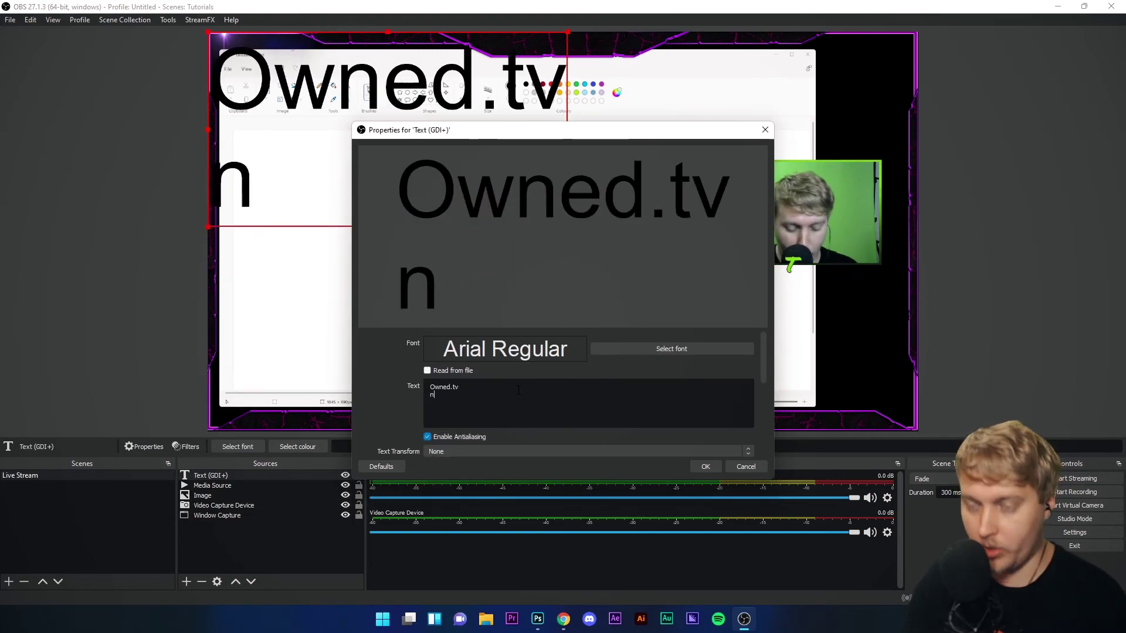
pyautogui.press('BackSpace')
pyautogui.press('BackSpace')
pyautogui.write('dordie')
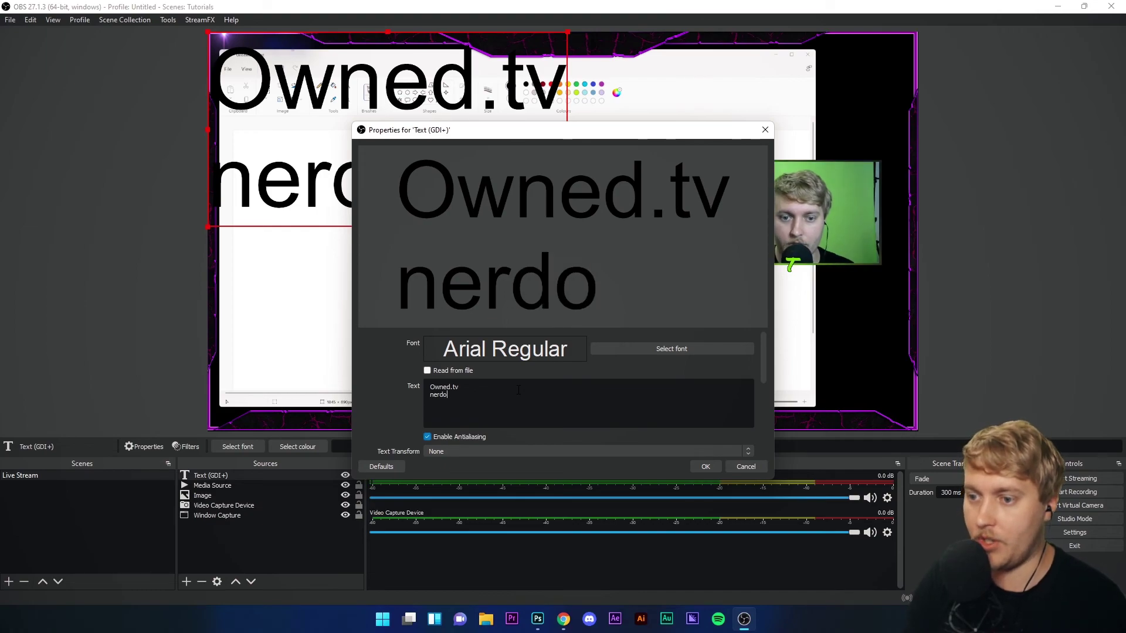
pyautogui.click(705, 468)
# Drag the two-line text onto the canvas and scale it down below 'Hi'
pyautogui.moveTo(432, 187); pyautogui.dragTo(542, 303)
pyautogui.moveTo(675, 151); pyautogui.dragTo(424, 273)
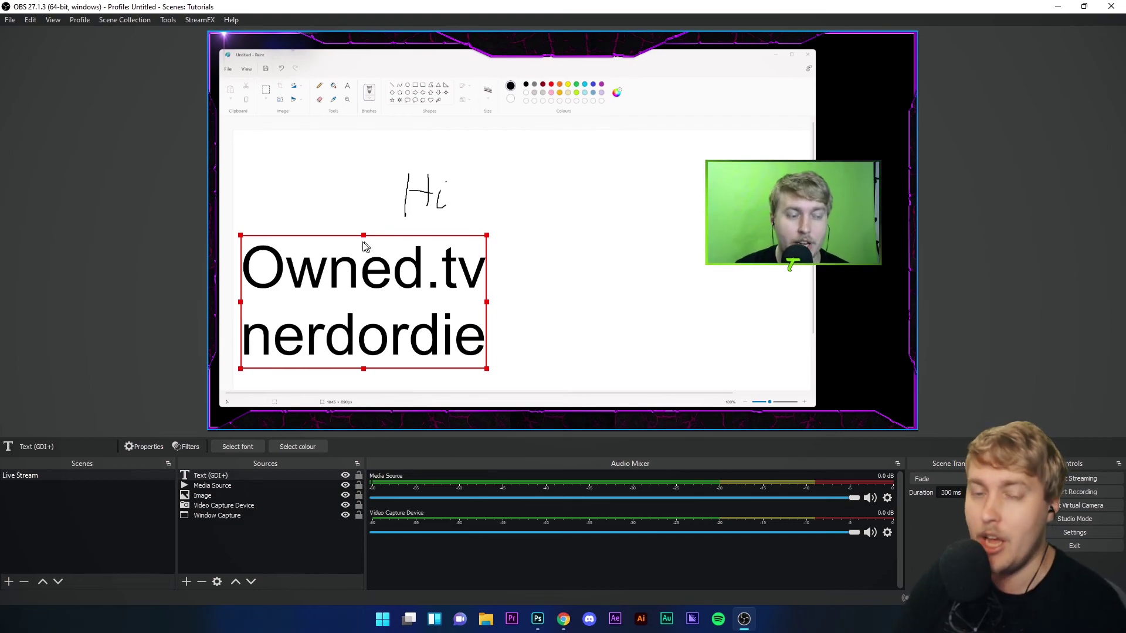
pyautogui.click(207, 496)
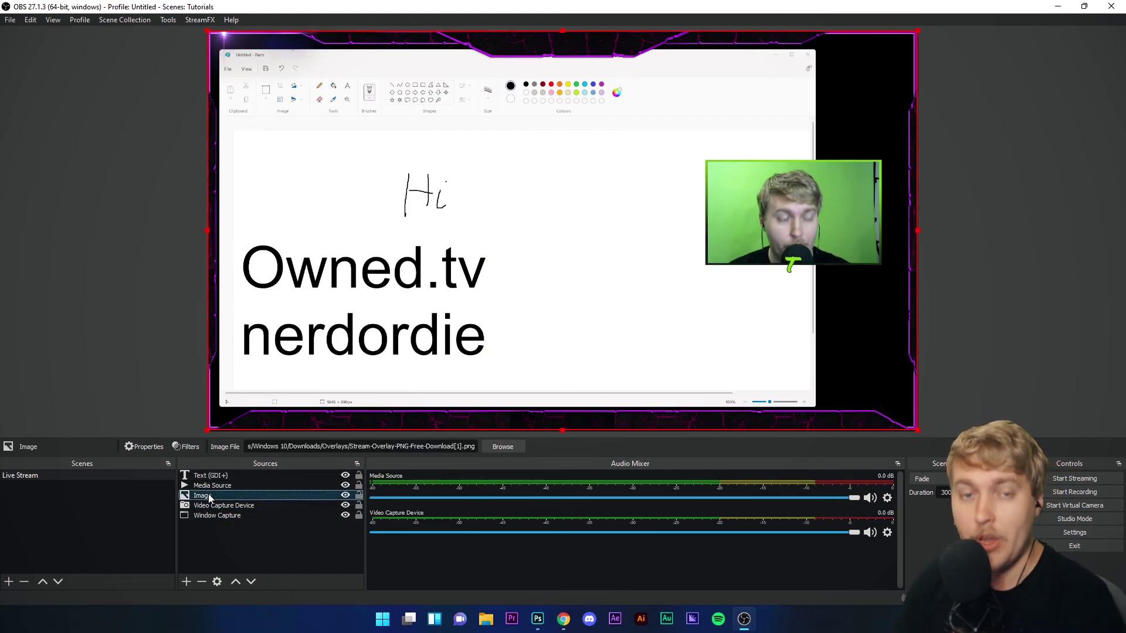